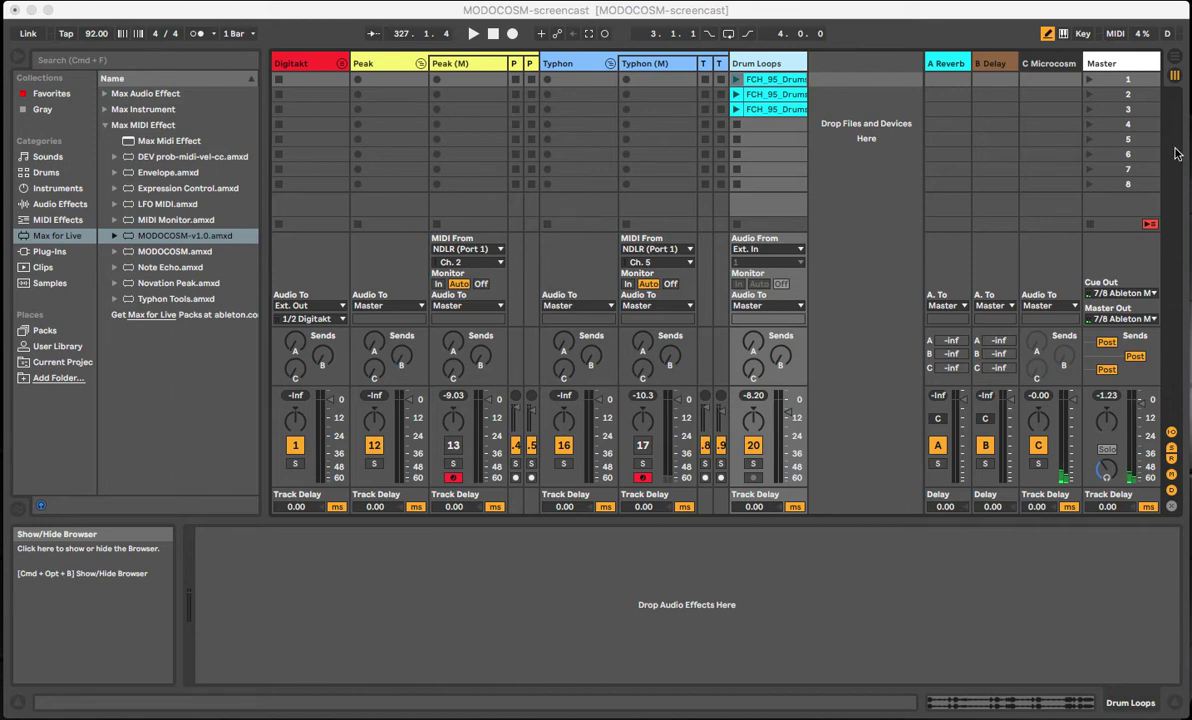
- Insert a new MIDI track after the Drum Loops track
click(1047, 65)
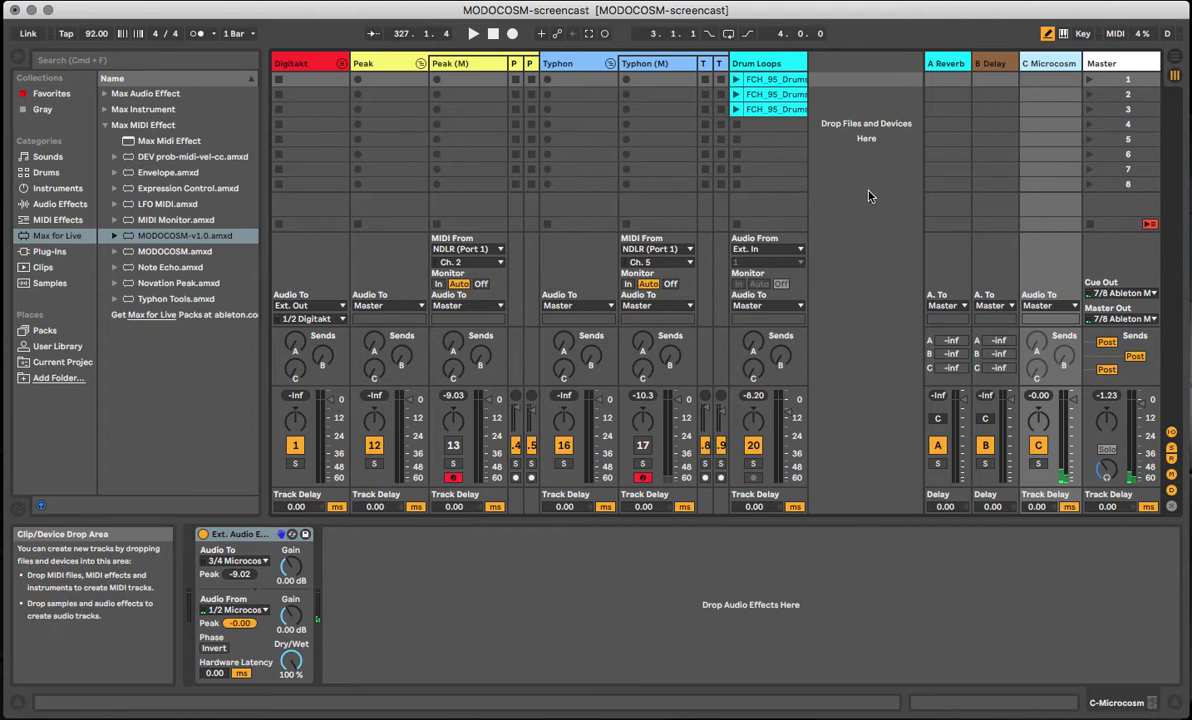
right_click(836, 66)
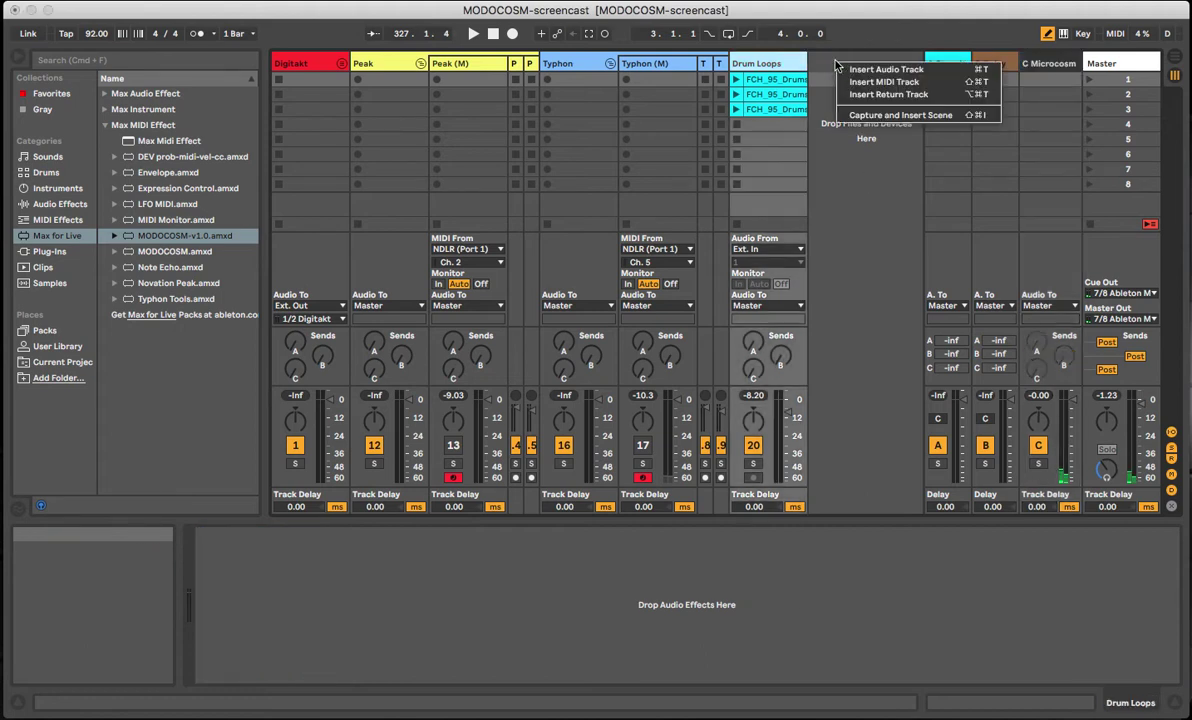
click(866, 84)
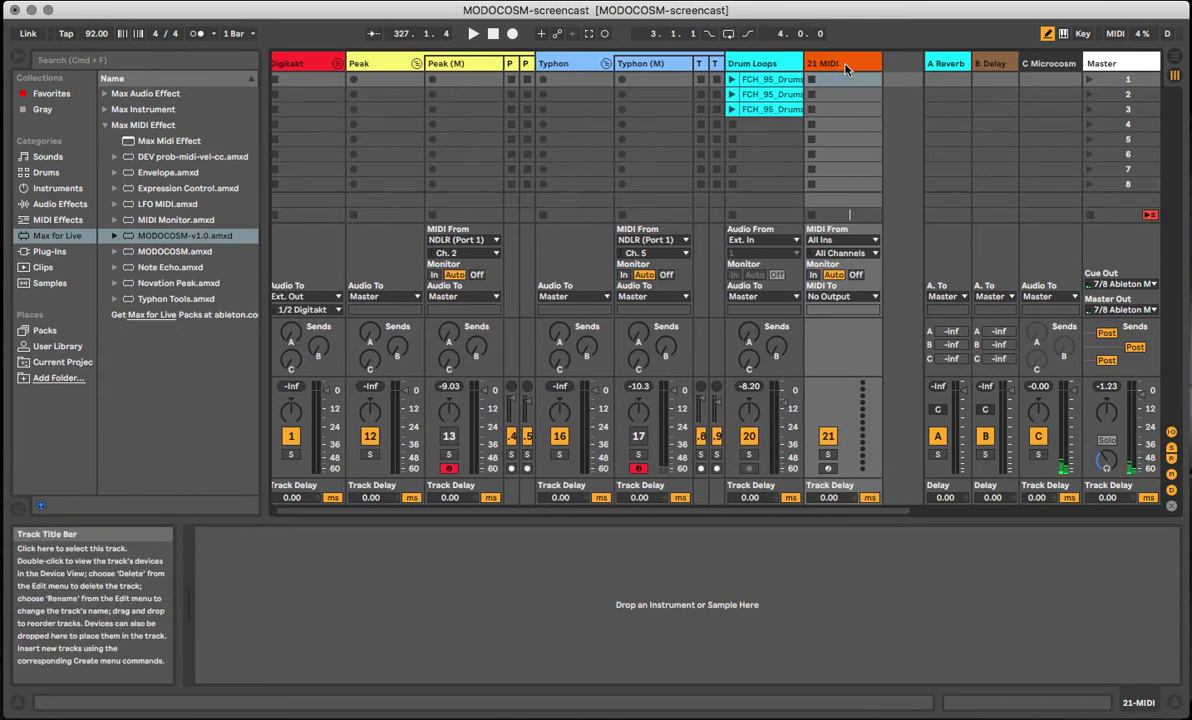
- Rename the new MIDI track MODOCOSM and give it a dark grey track colour
right_click(845, 68)
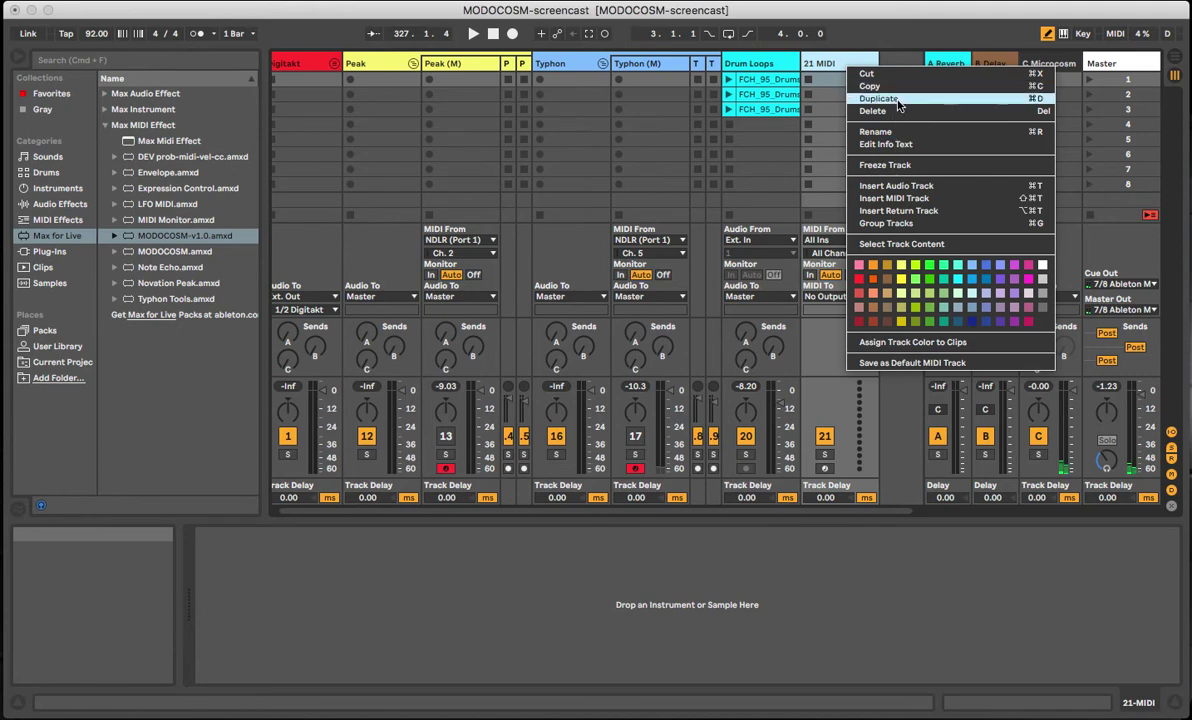
click(899, 131)
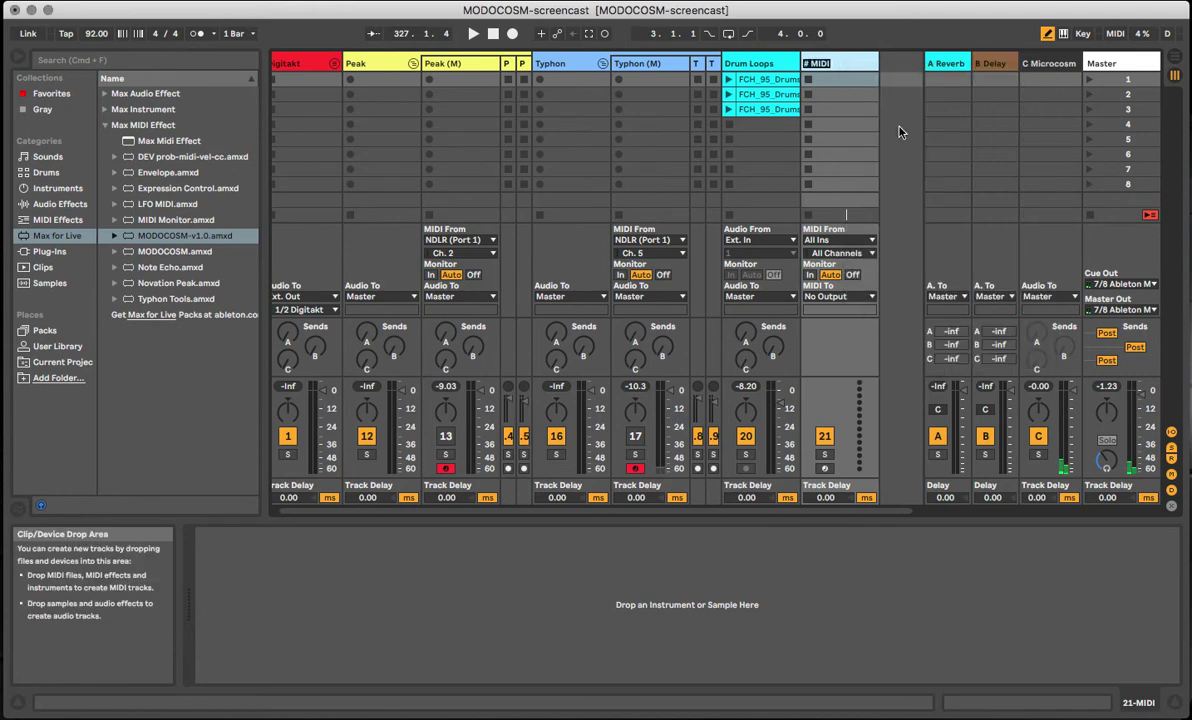
text(MODOCOSM)
key(Return)
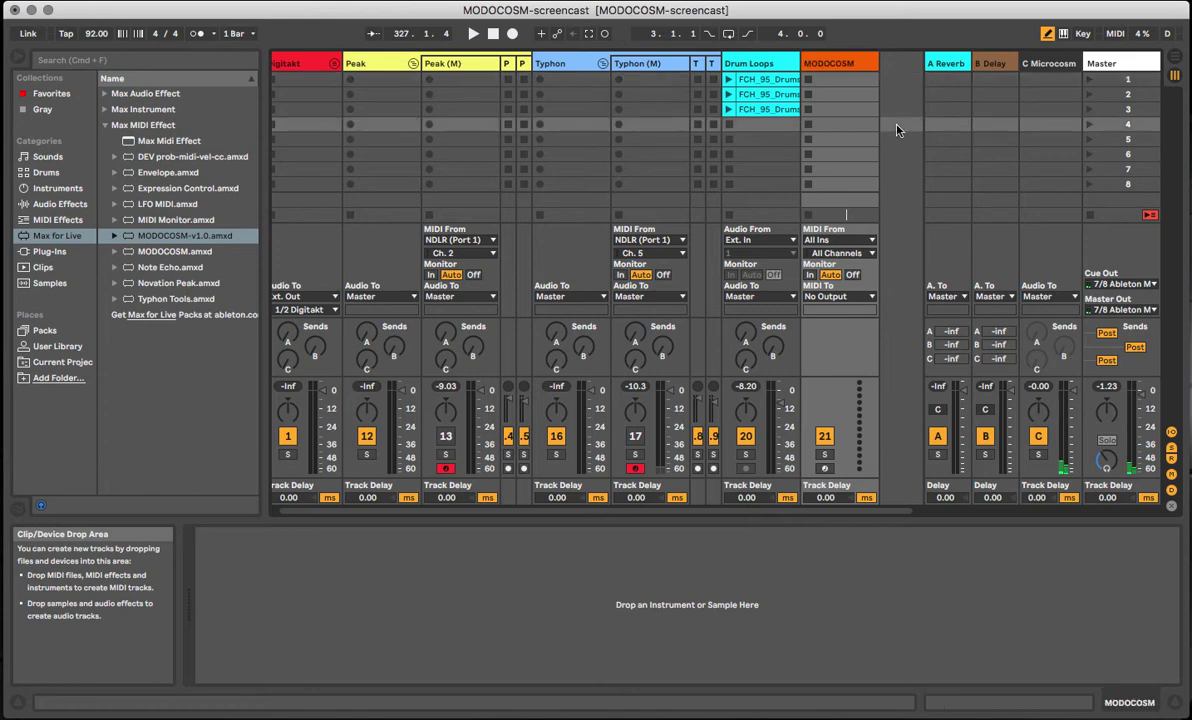
right_click(856, 67)
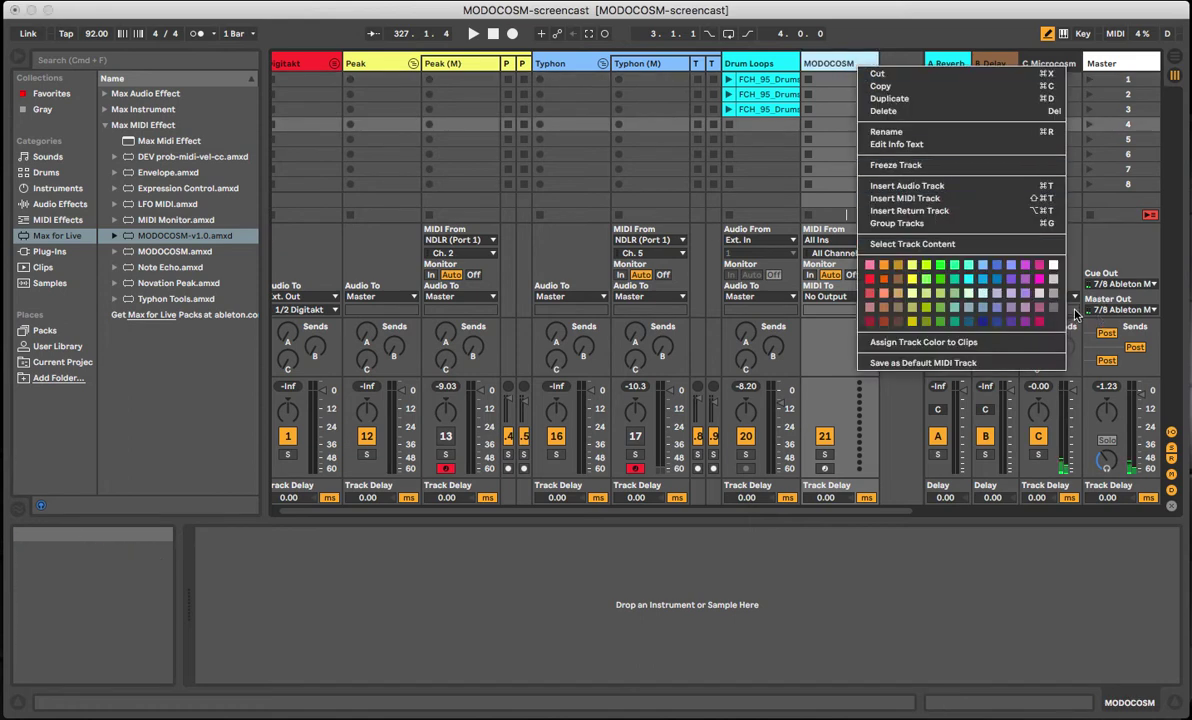
click(1053, 322)
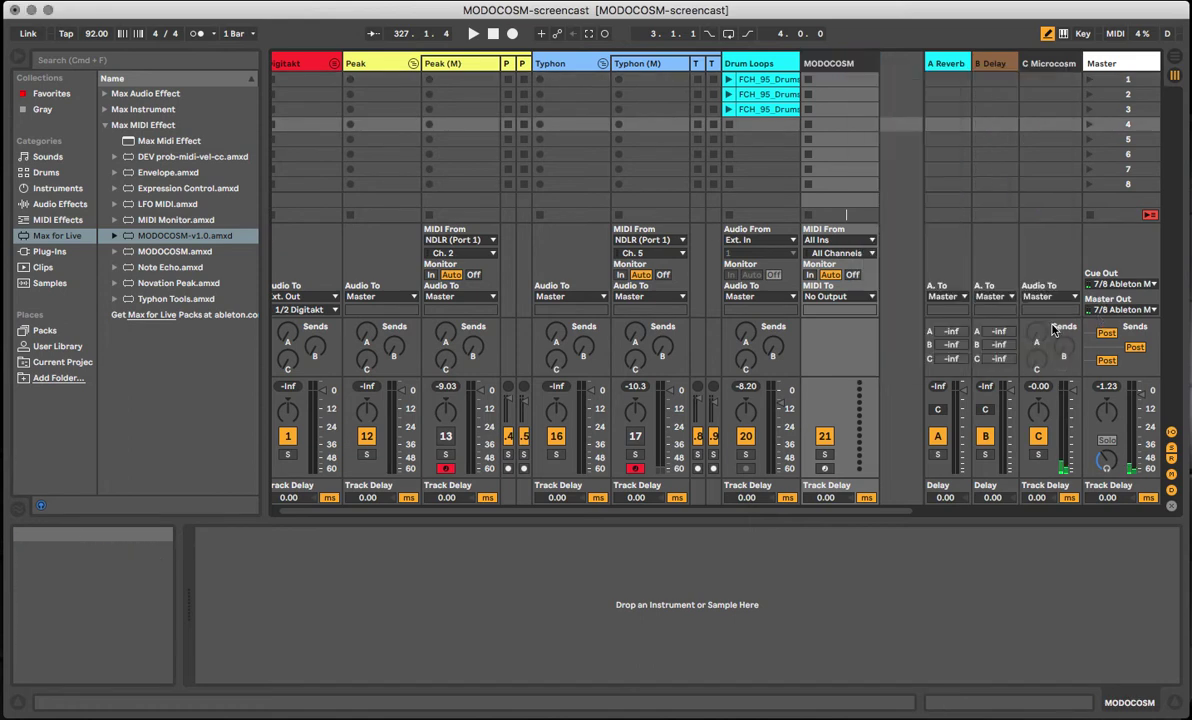
- Route the MODOCOSM track's MIDI output to Scarlett 18i8 USB on Ch. 9
click(853, 258)
click(848, 262)
click(845, 297)
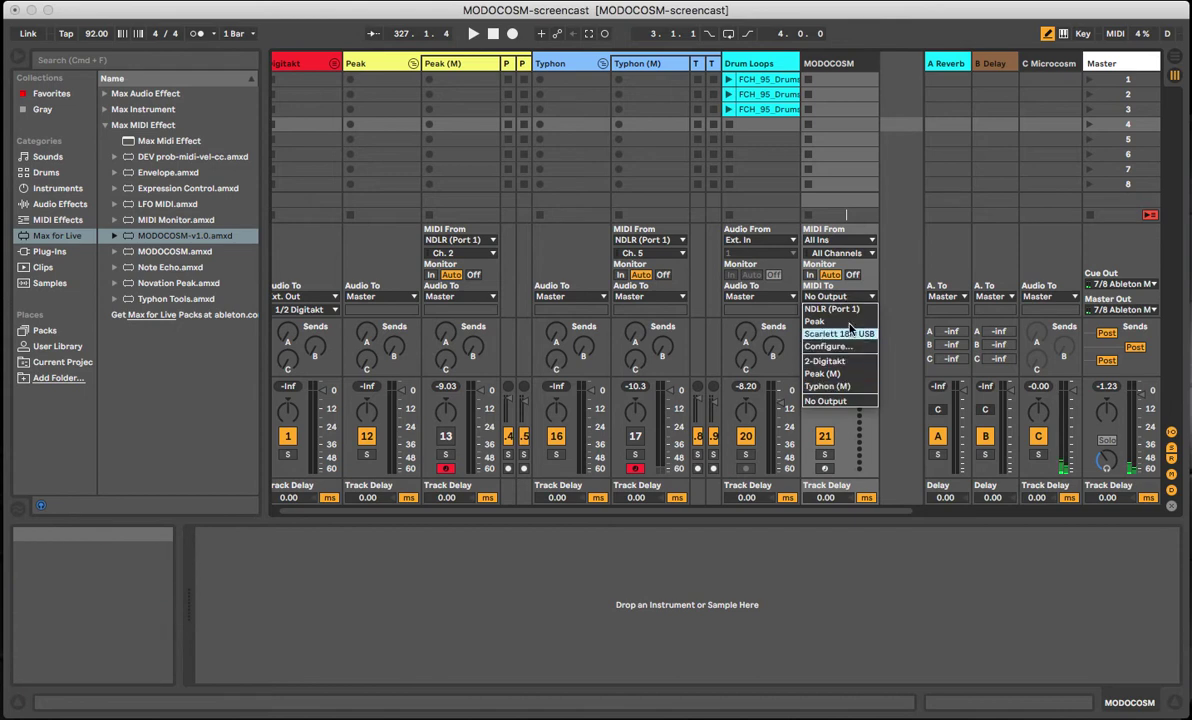
click(851, 333)
click(840, 309)
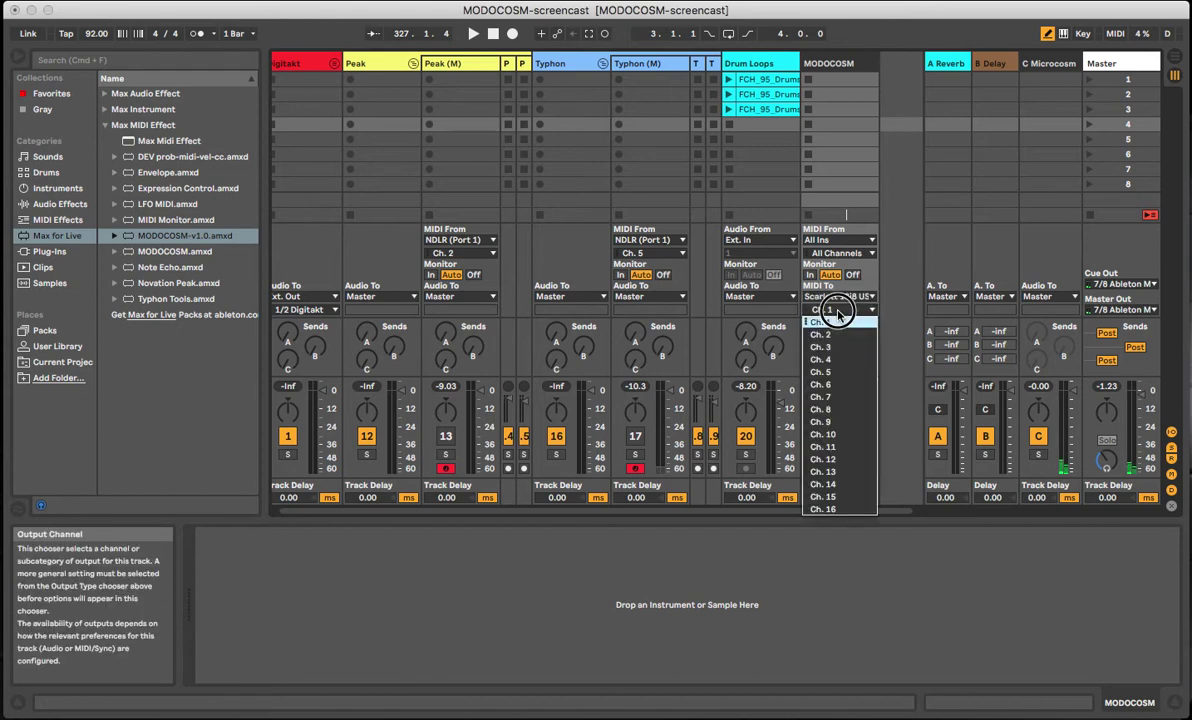
click(840, 421)
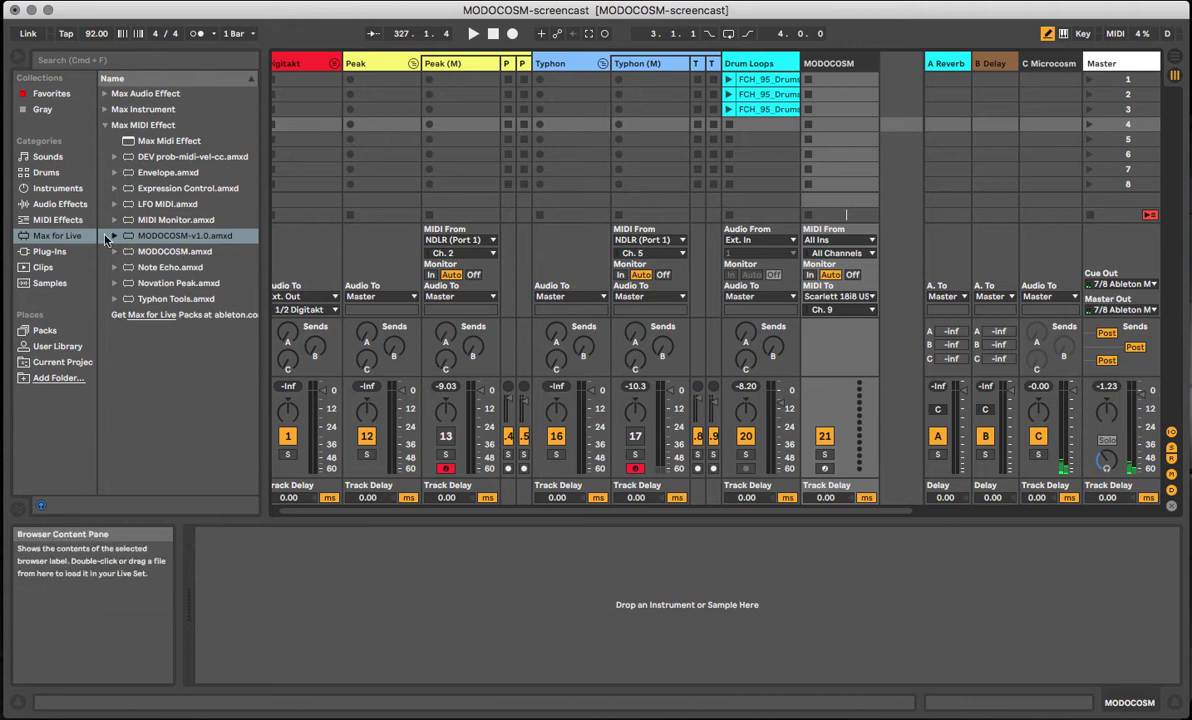
- Load the MODOCOSM-v1.0.amxd device onto the MODOCOSM track and expand its effects section
drag(130, 240, 269, 555)
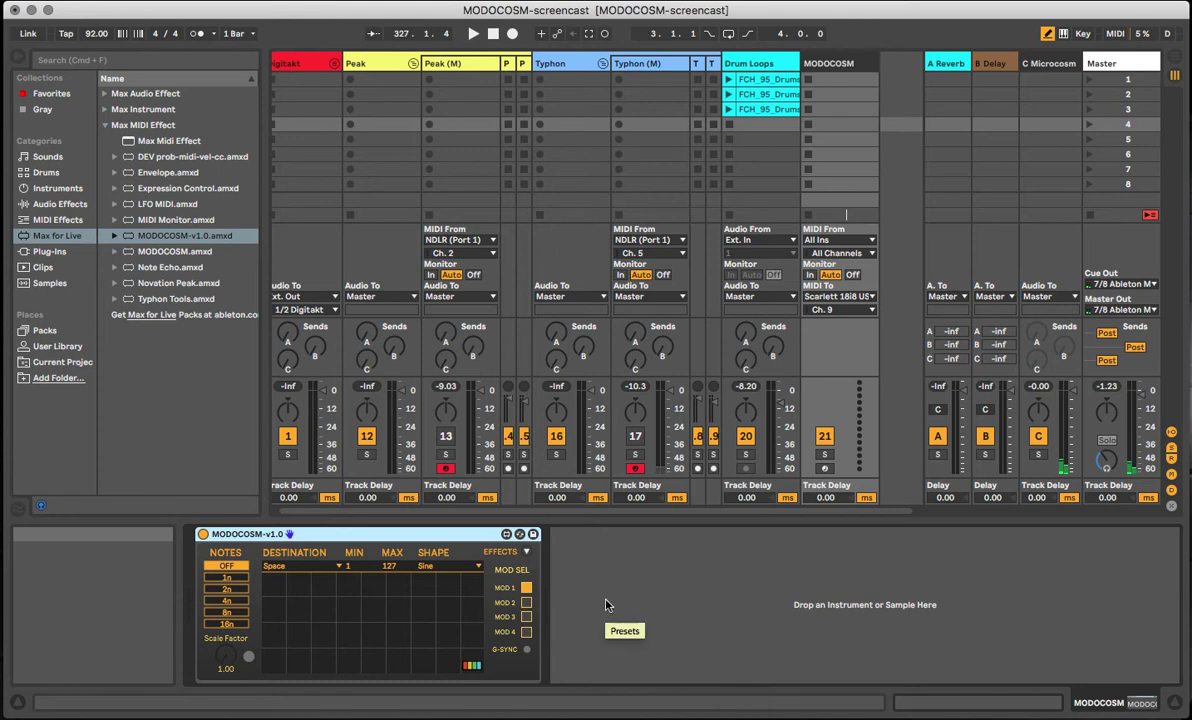
click(527, 556)
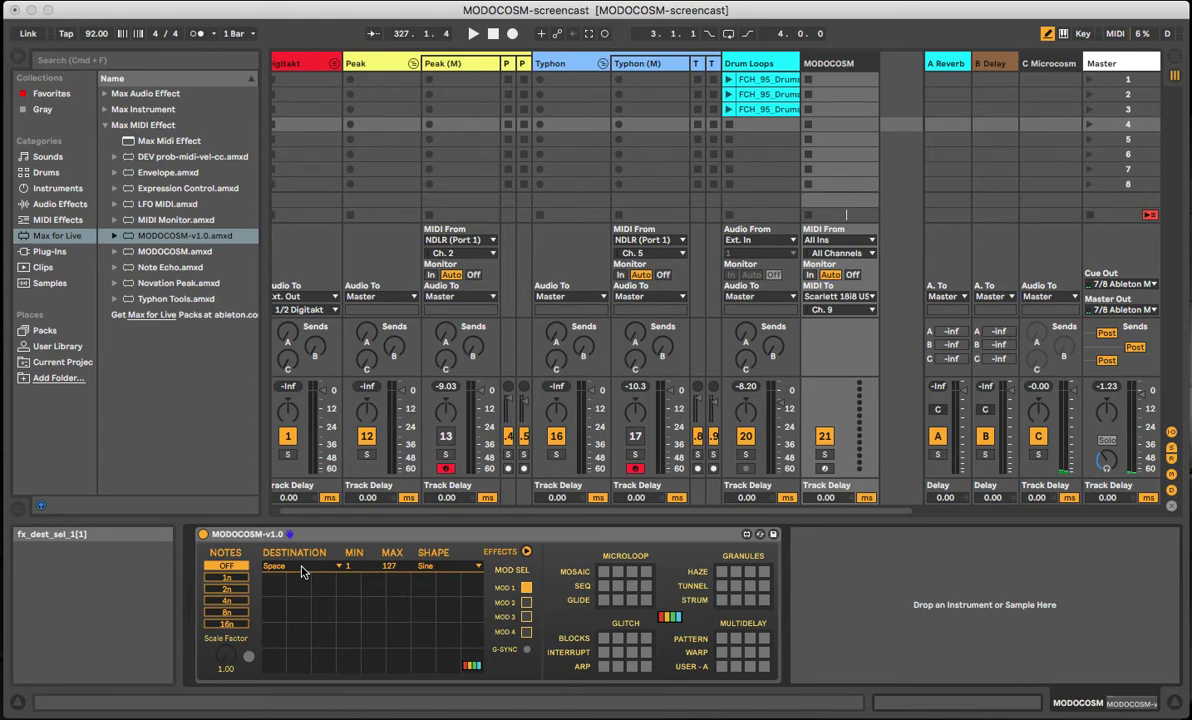
- Examine the available shapes, destinations and the minimum and maximum fields of modulator MOD 1
click(461, 572)
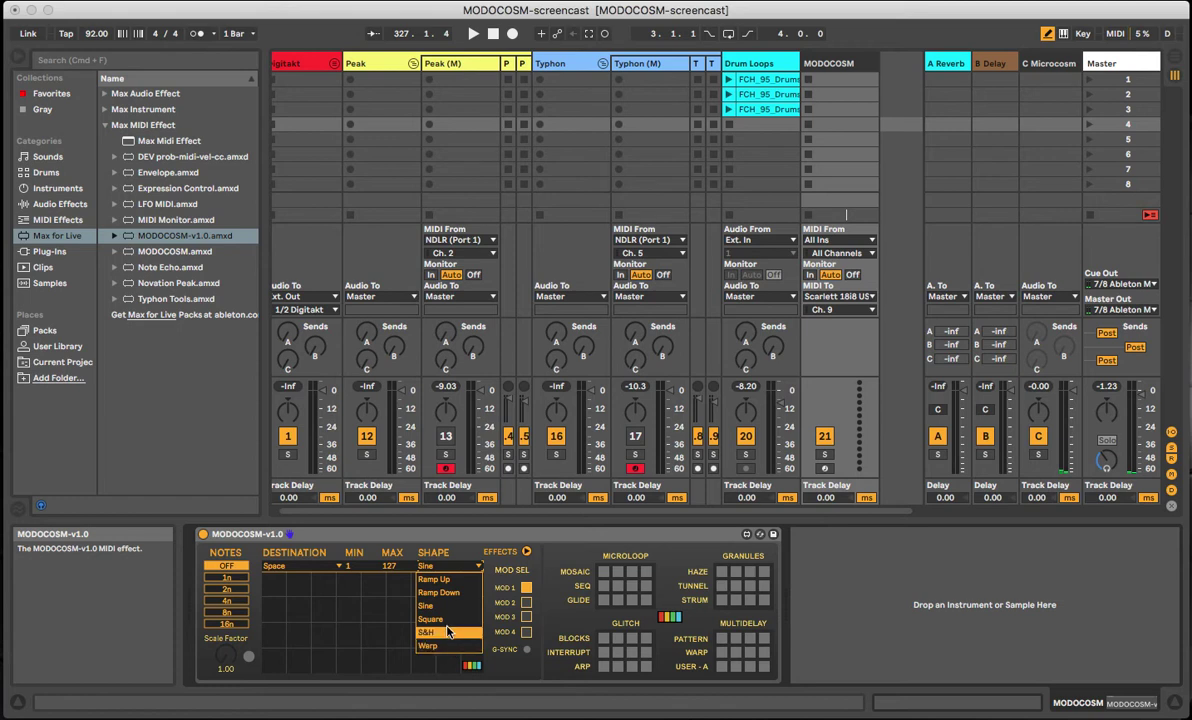
click(390, 557)
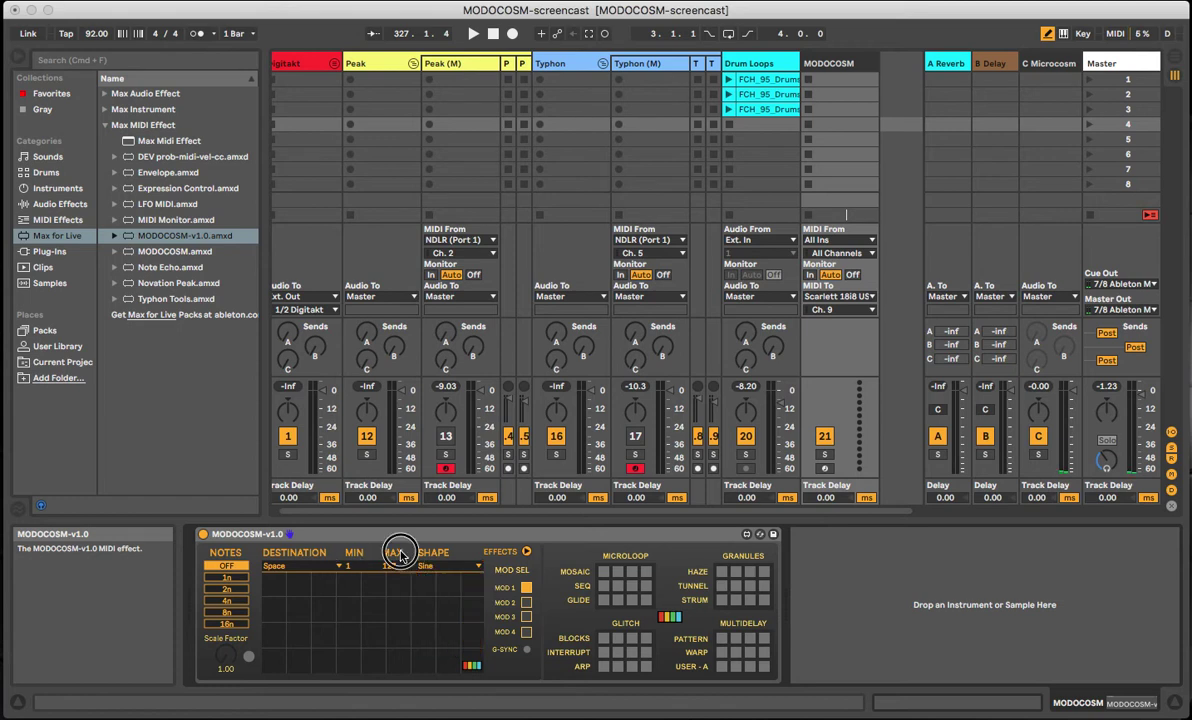
click(306, 566)
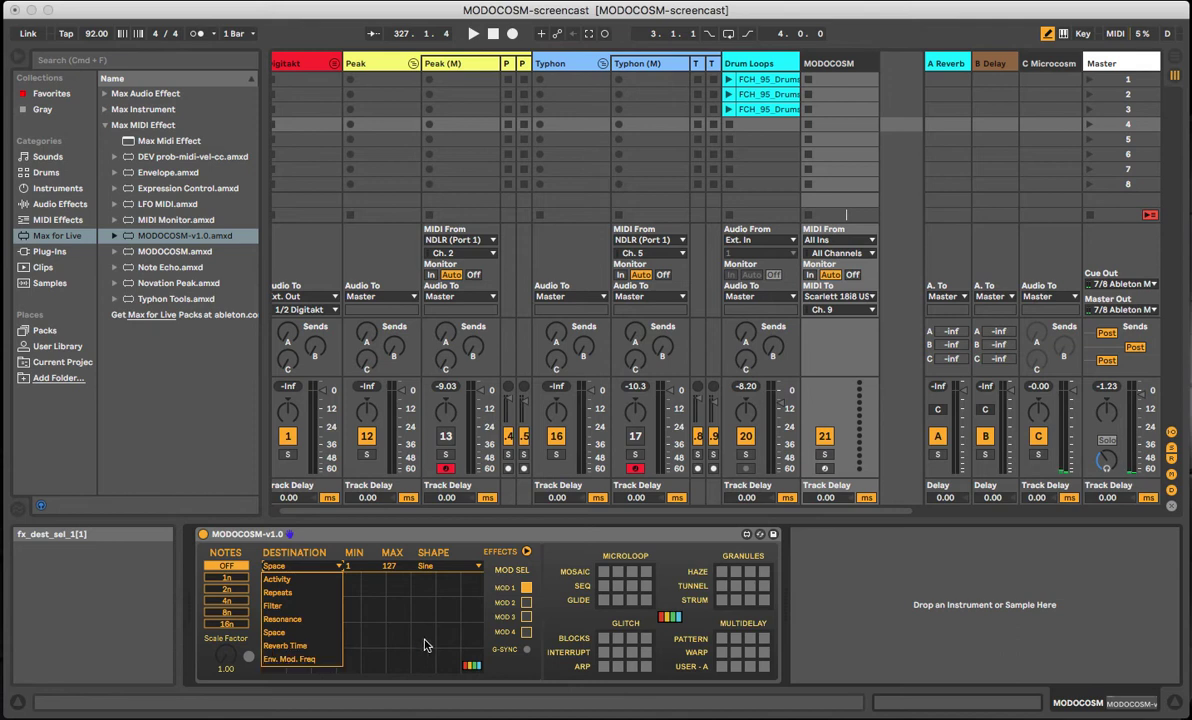
click(550, 512)
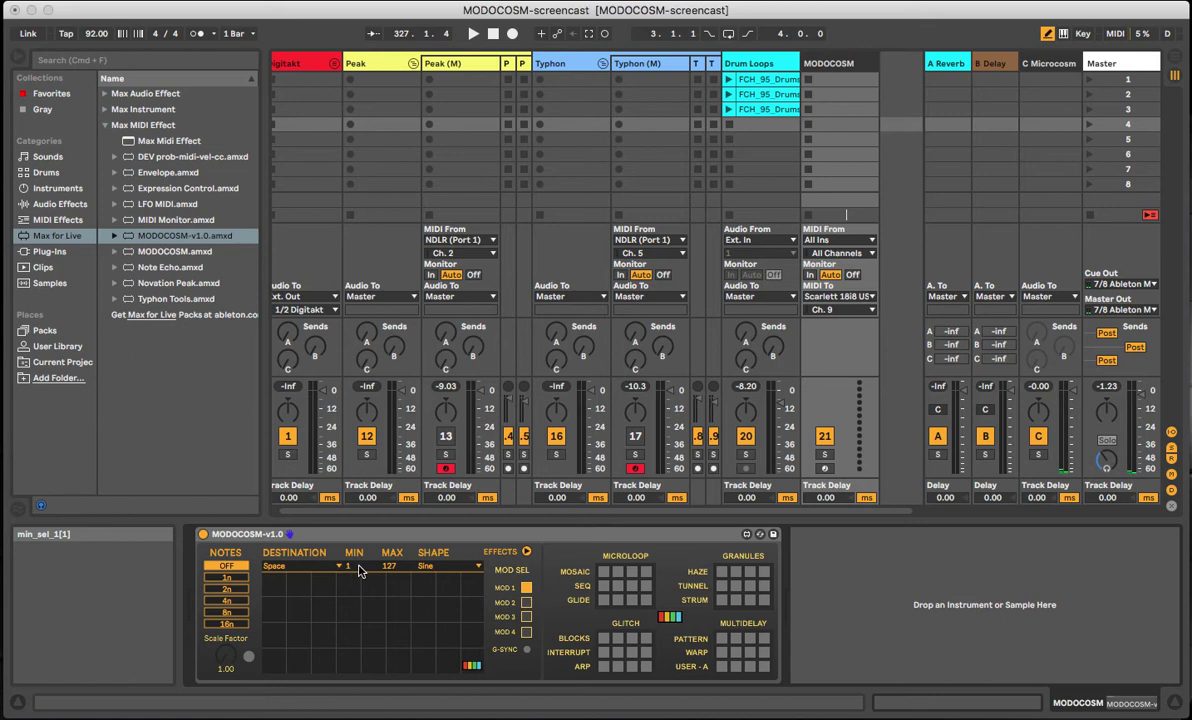
drag(348, 570, 369, 568)
- Set MOD 1's note rate to 1n and select the fourth Interrupt preset in the Glitch effects
click(236, 579)
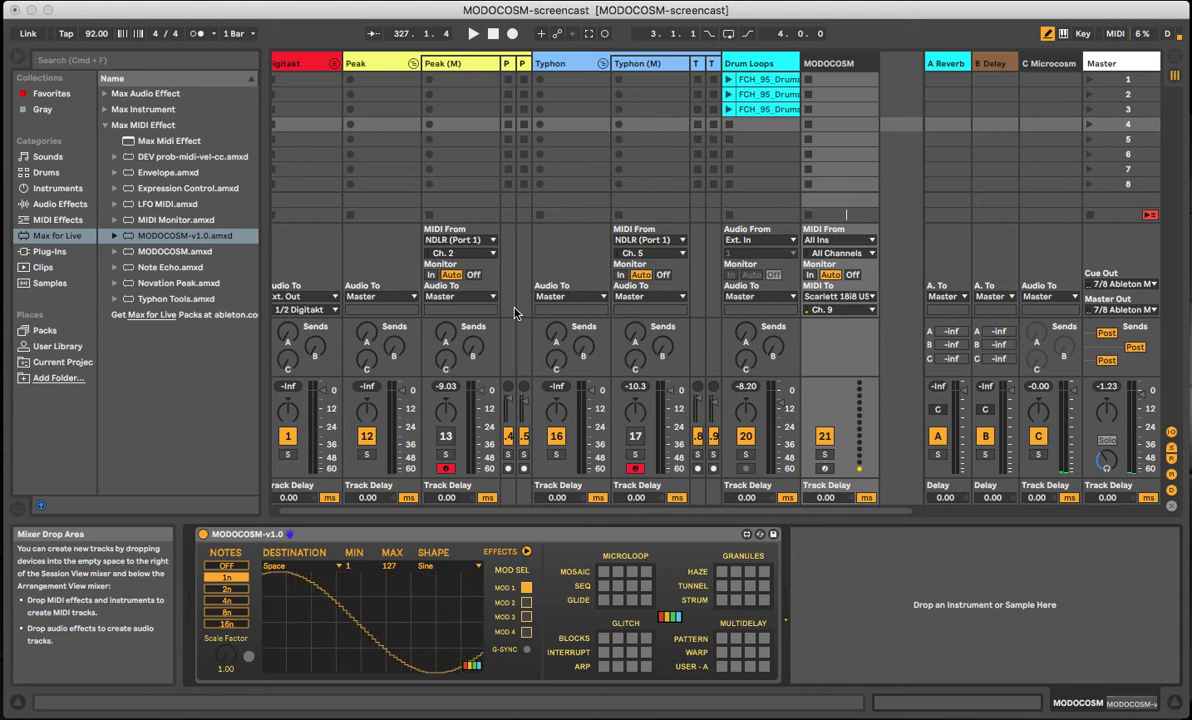
scroll(516, 313, right, 1)
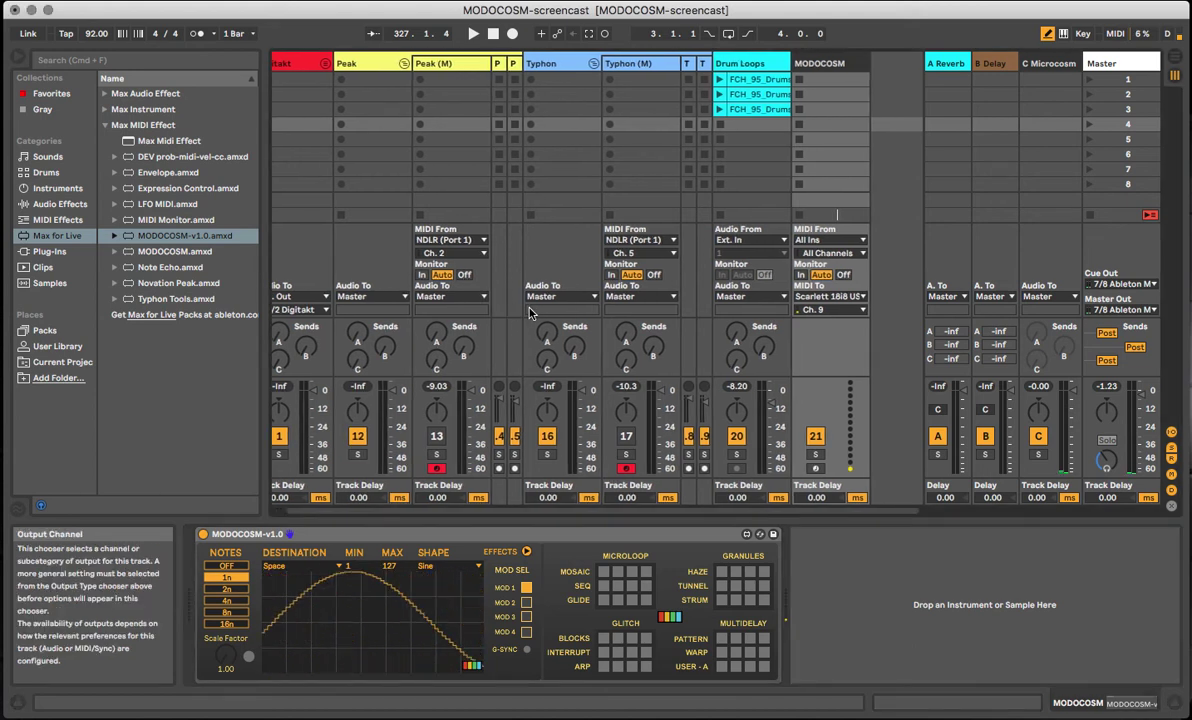
scroll(529, 313, left, 1)
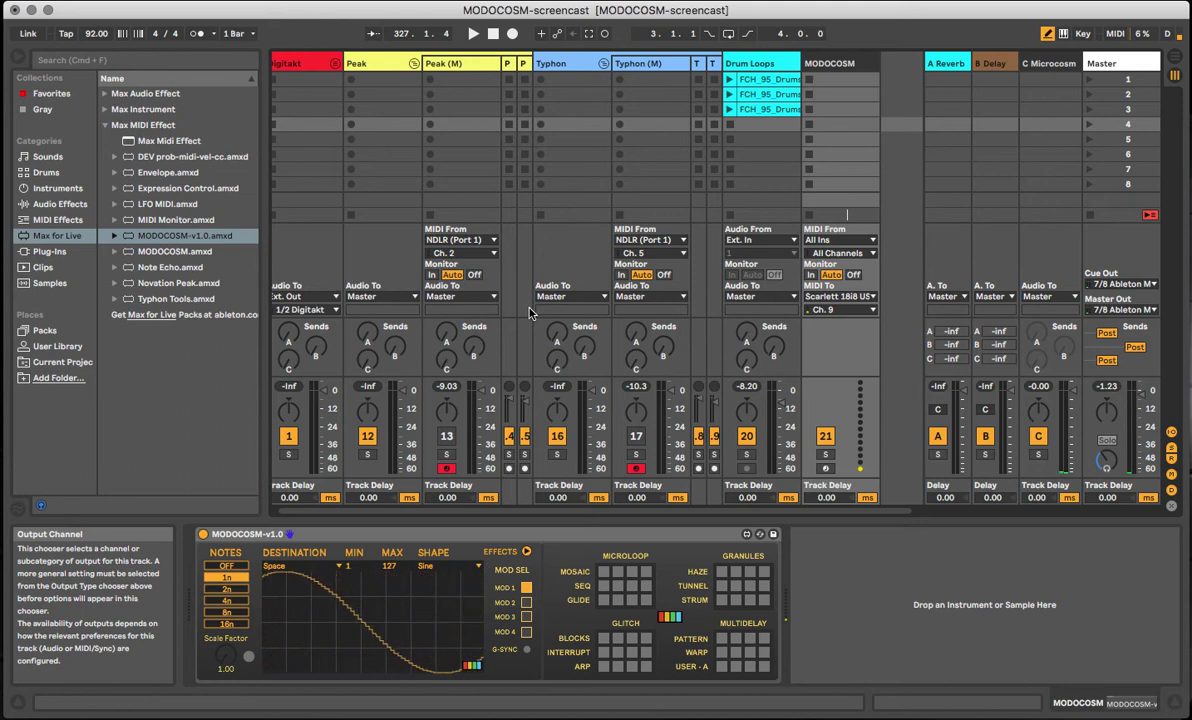
click(647, 653)
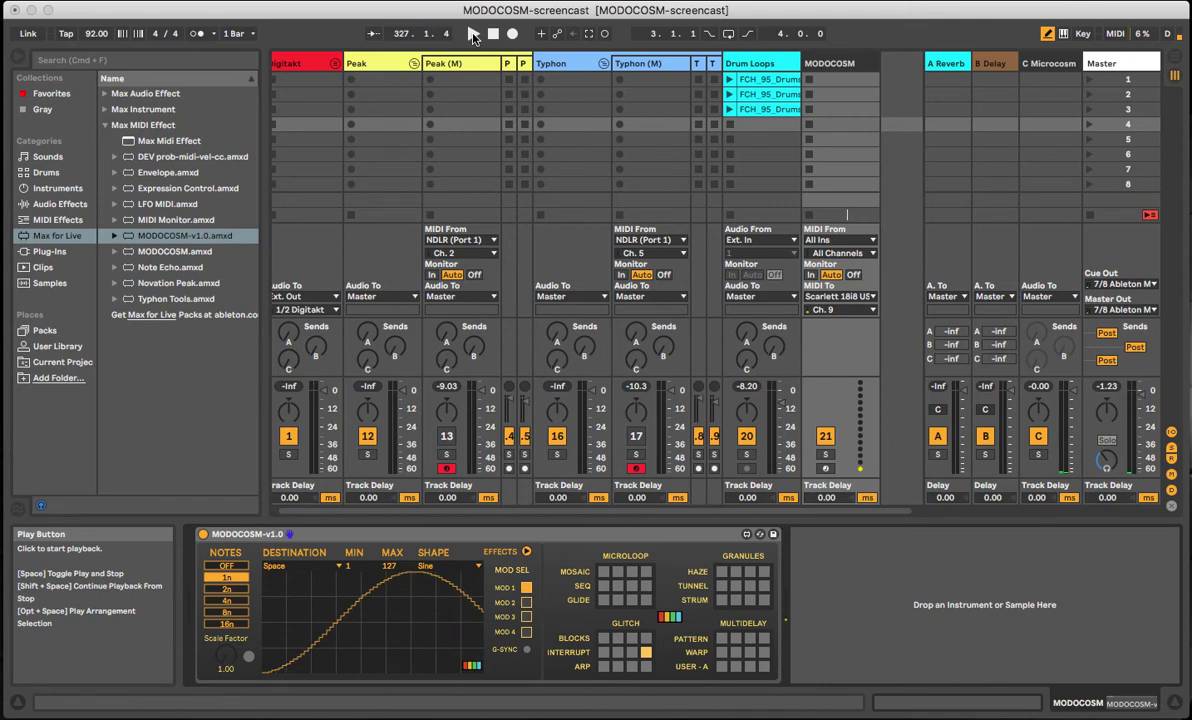
- Start playback with the Typhon (M) track activated and the first Drum Loops clip launched
click(474, 36)
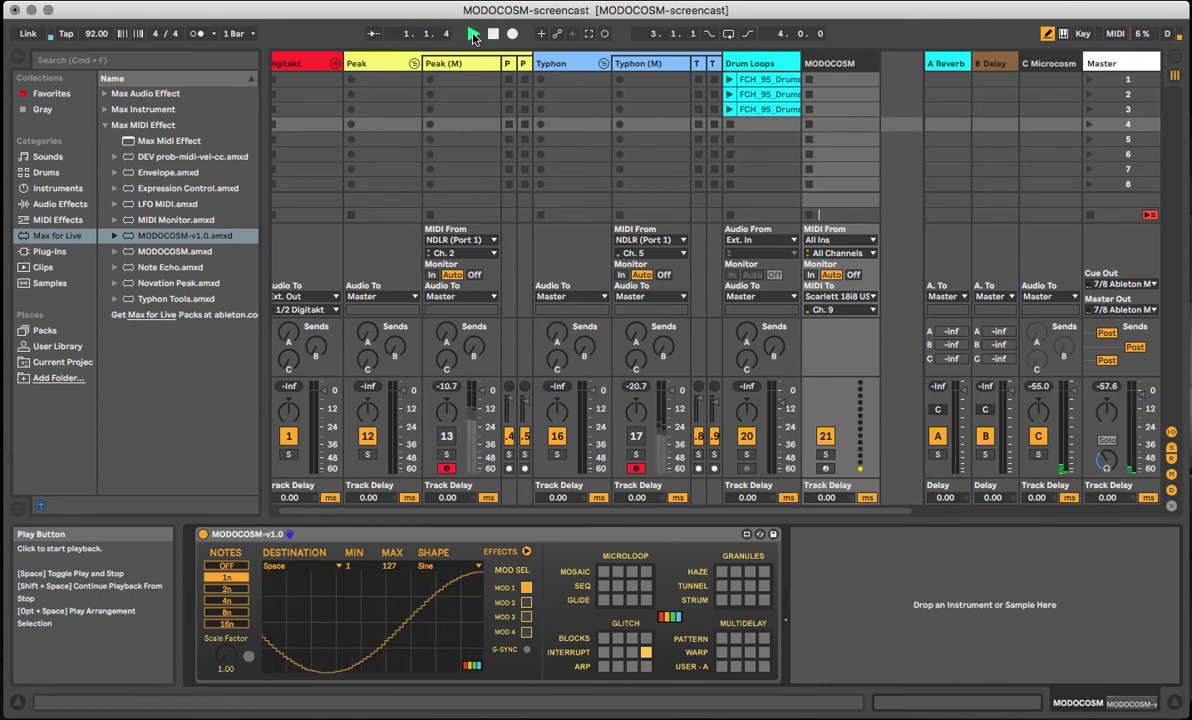
click(635, 437)
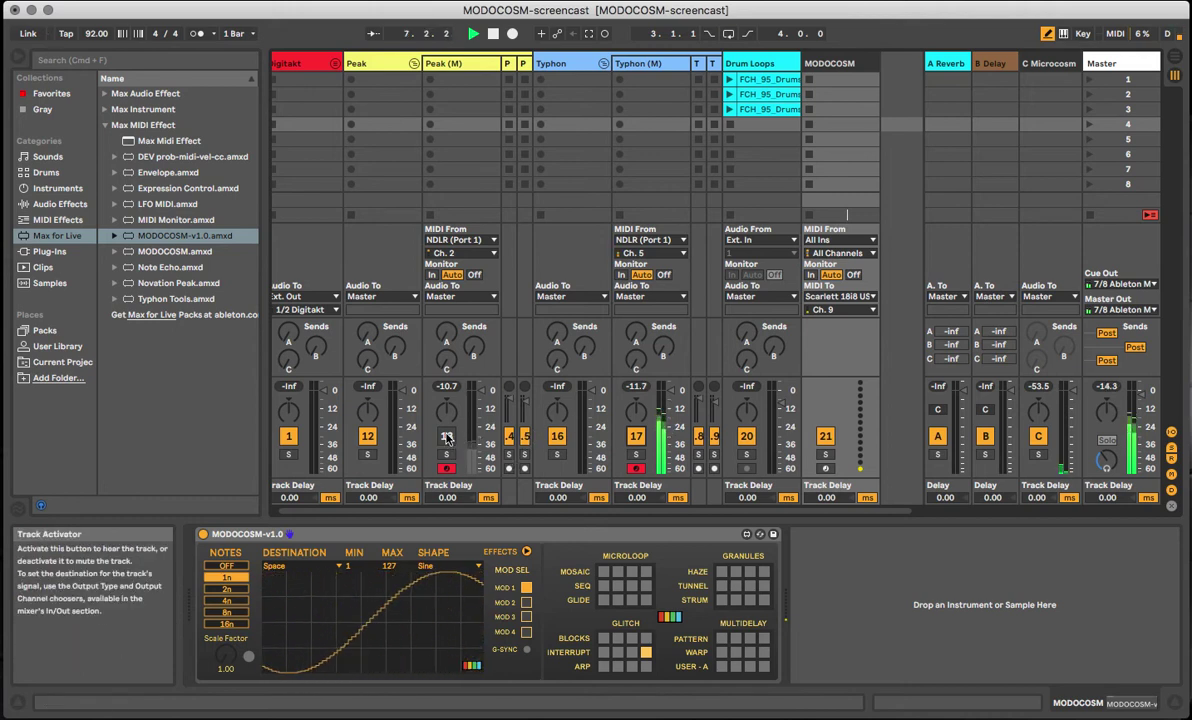
click(731, 80)
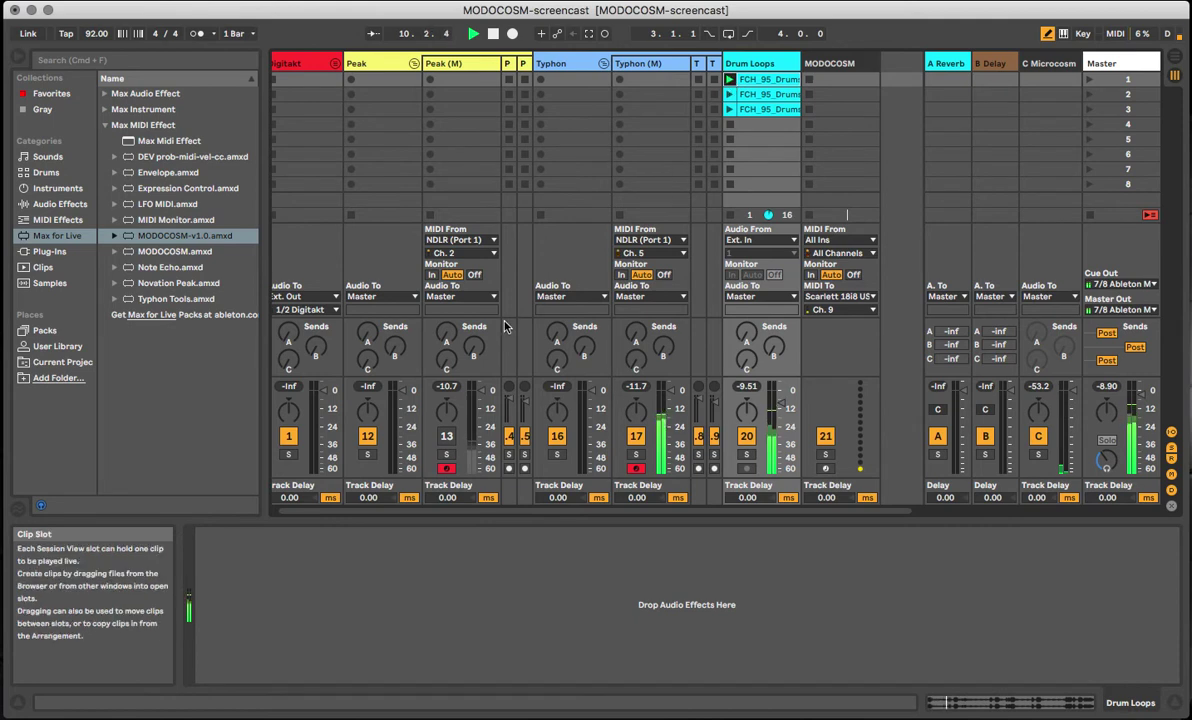
- Activate the Peak (M) track and raise its send to the C-Microcosm return to 0.0 dB
click(447, 438)
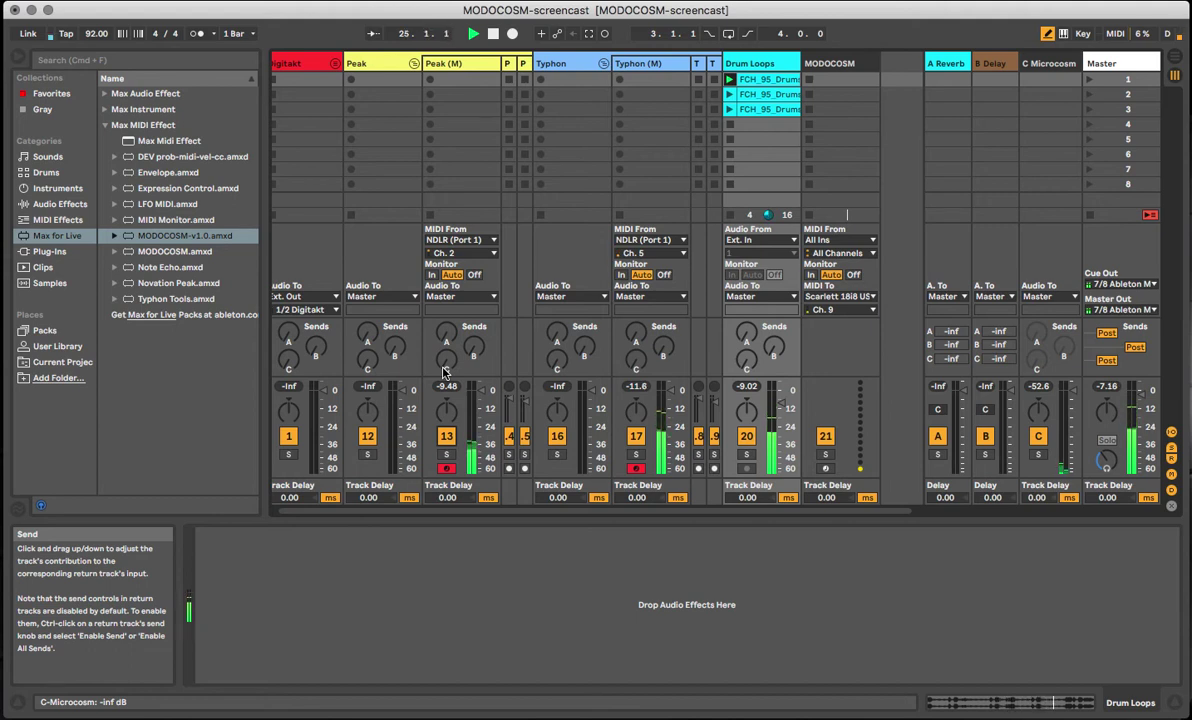
drag(445, 372, 445, 372)
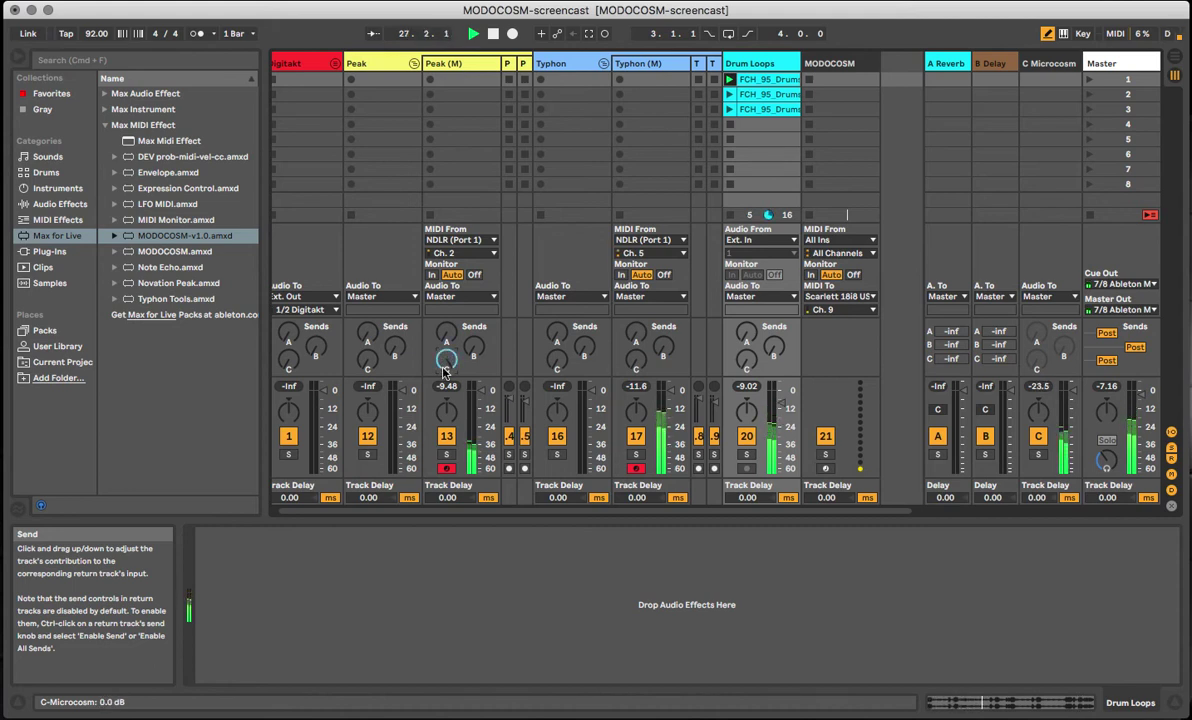
- On the MODOCOSM device, set MOD 1's minimum to 74 and its scale factor to 8.00
click(849, 63)
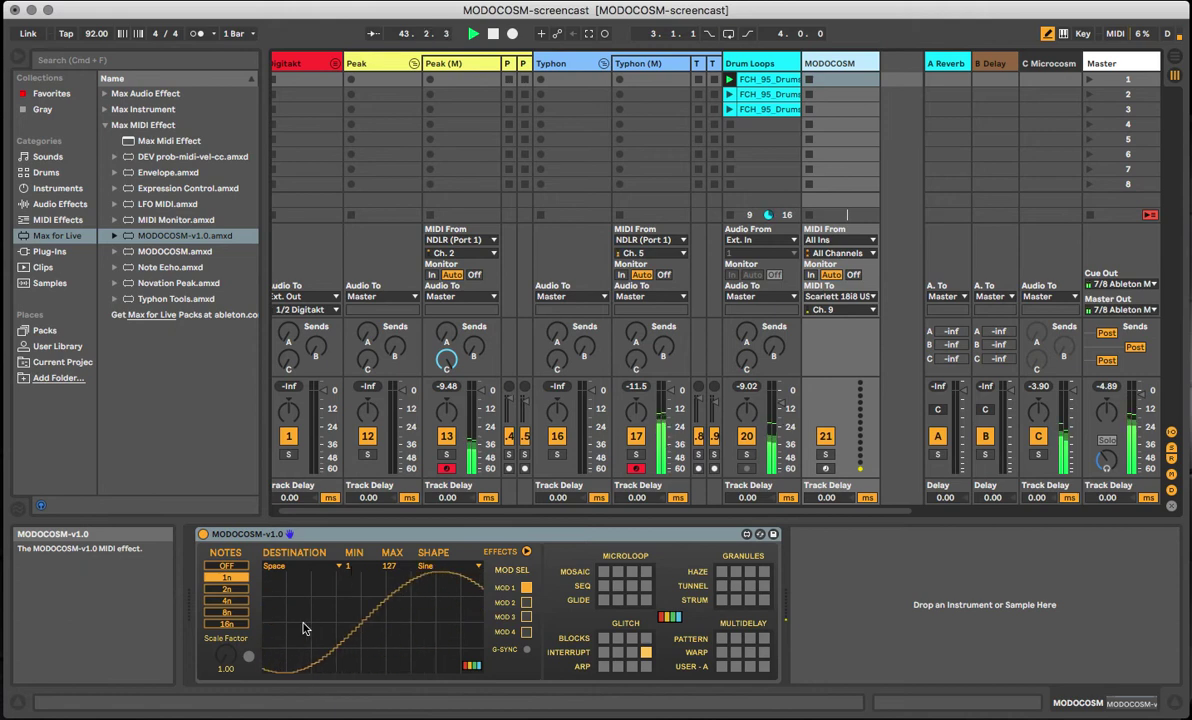
drag(348, 567, 343, 507)
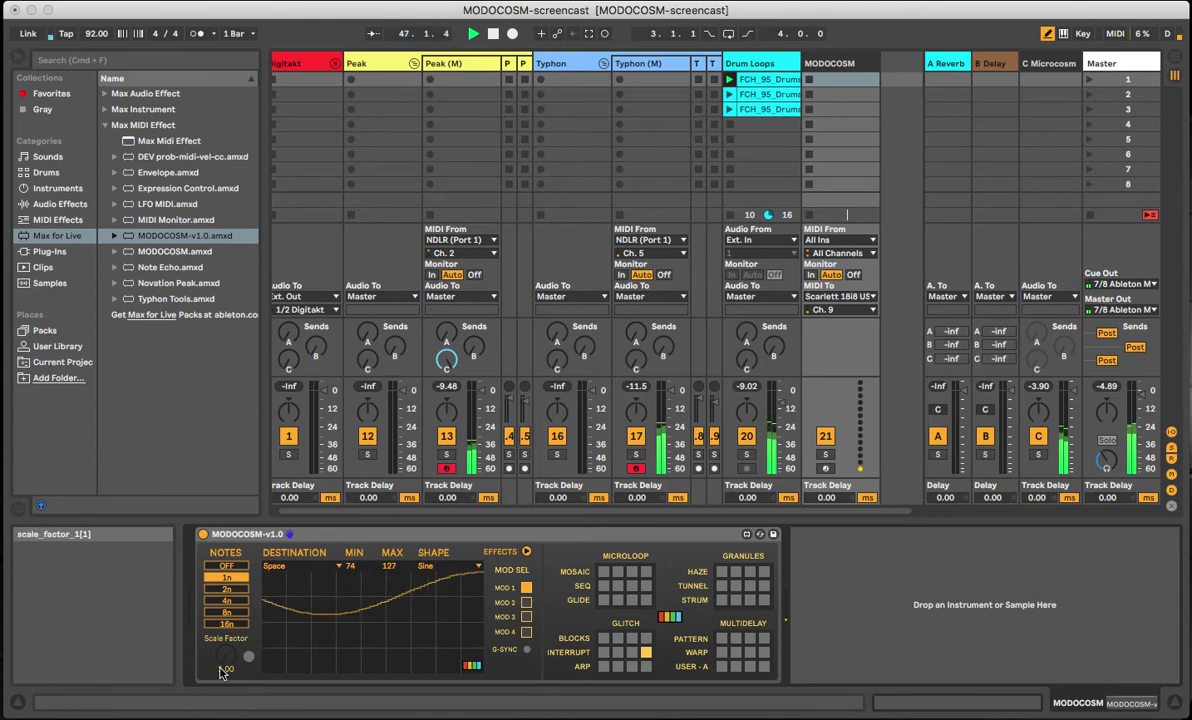
drag(227, 668, 222, 637)
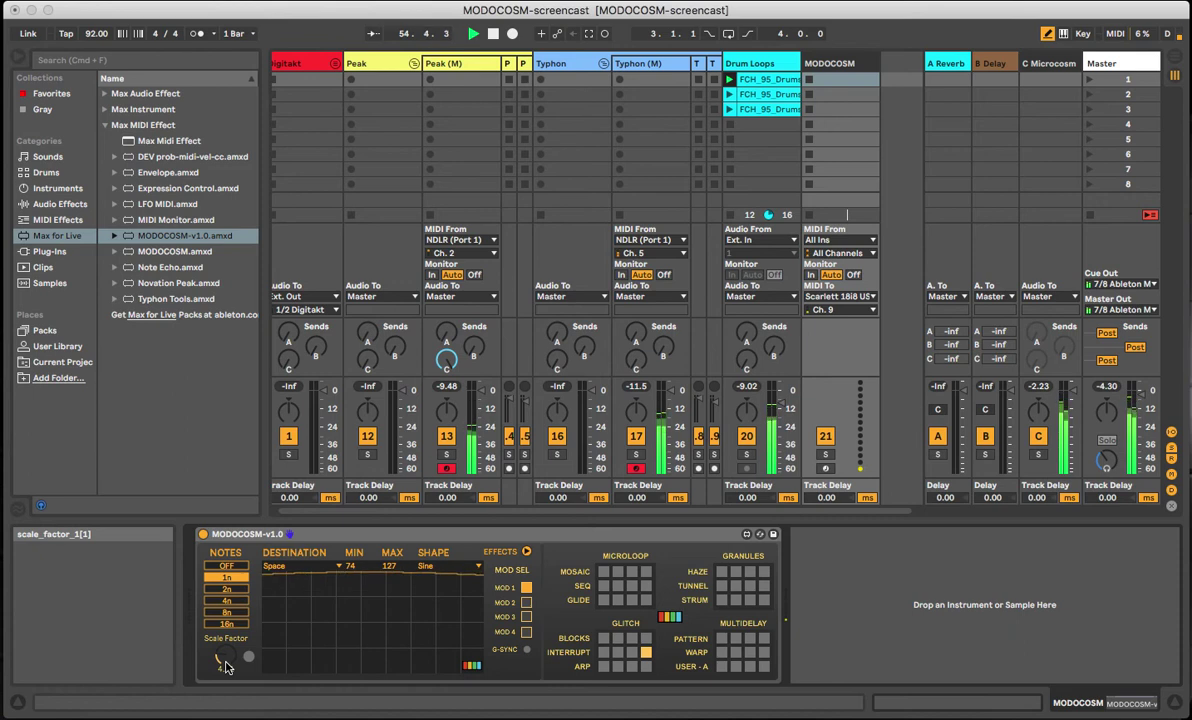
drag(224, 667, 205, 604)
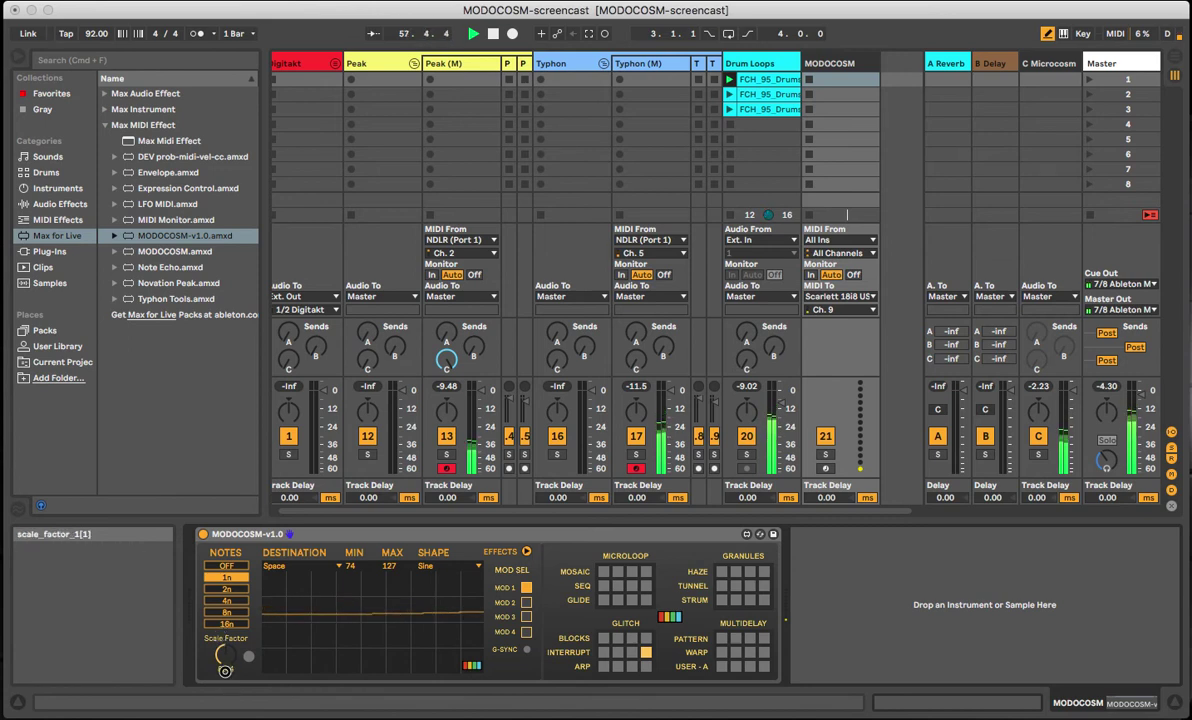
drag(226, 676, 226, 684)
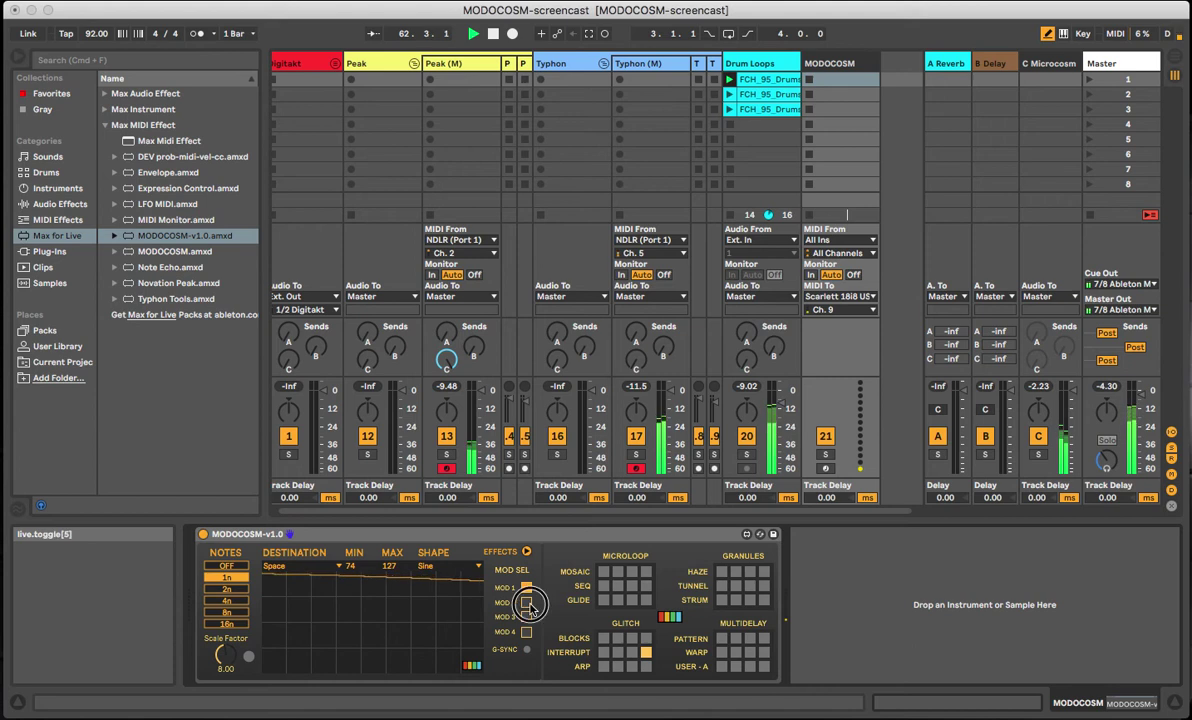
- Assign MOD 2 on the MODOCOSM device to Activity with a minimum of 90 and a maximum of 108
click(527, 603)
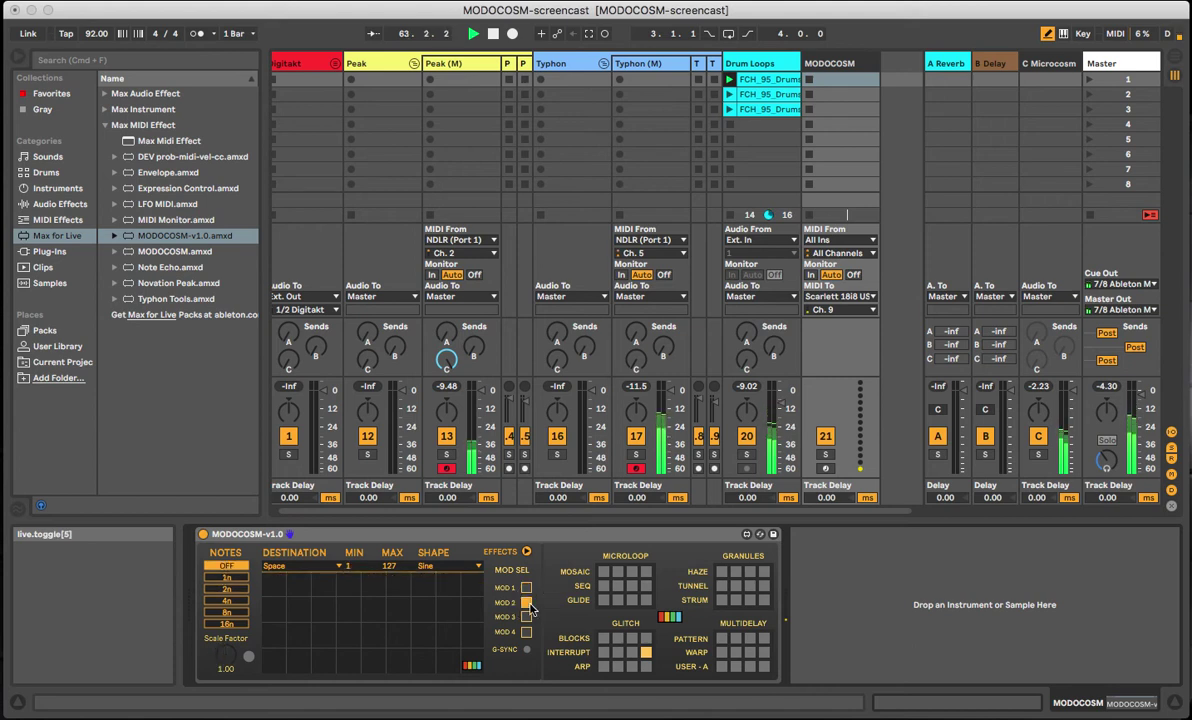
click(313, 567)
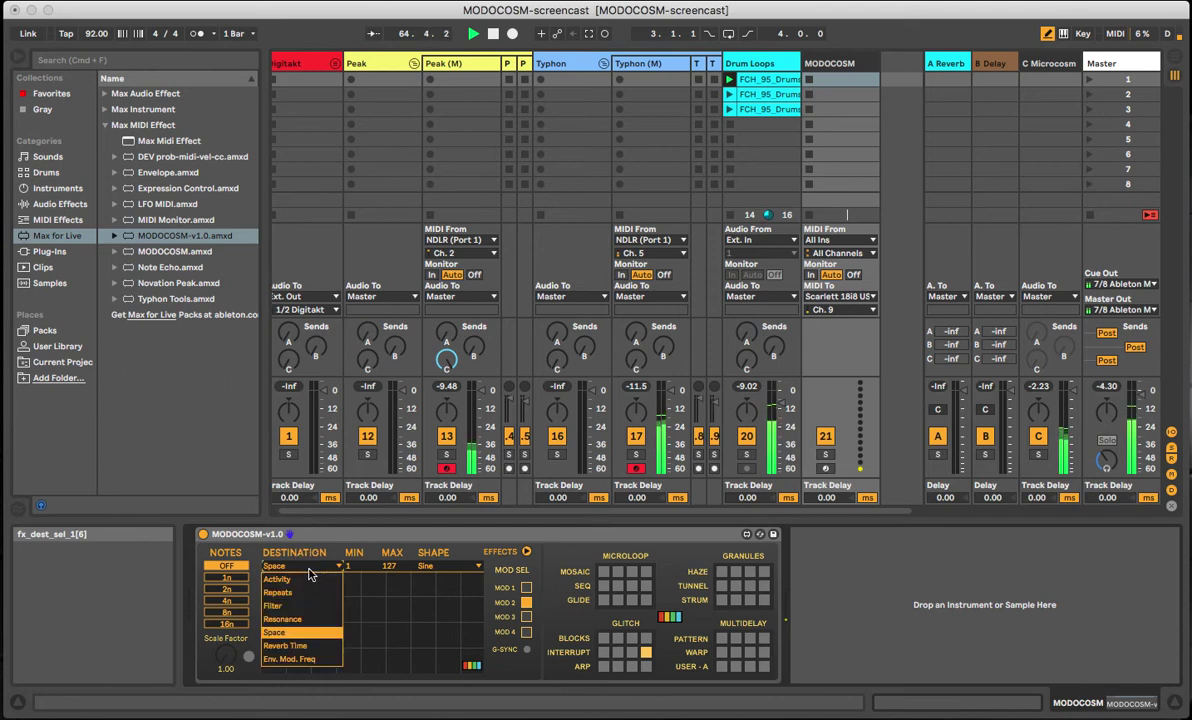
click(301, 580)
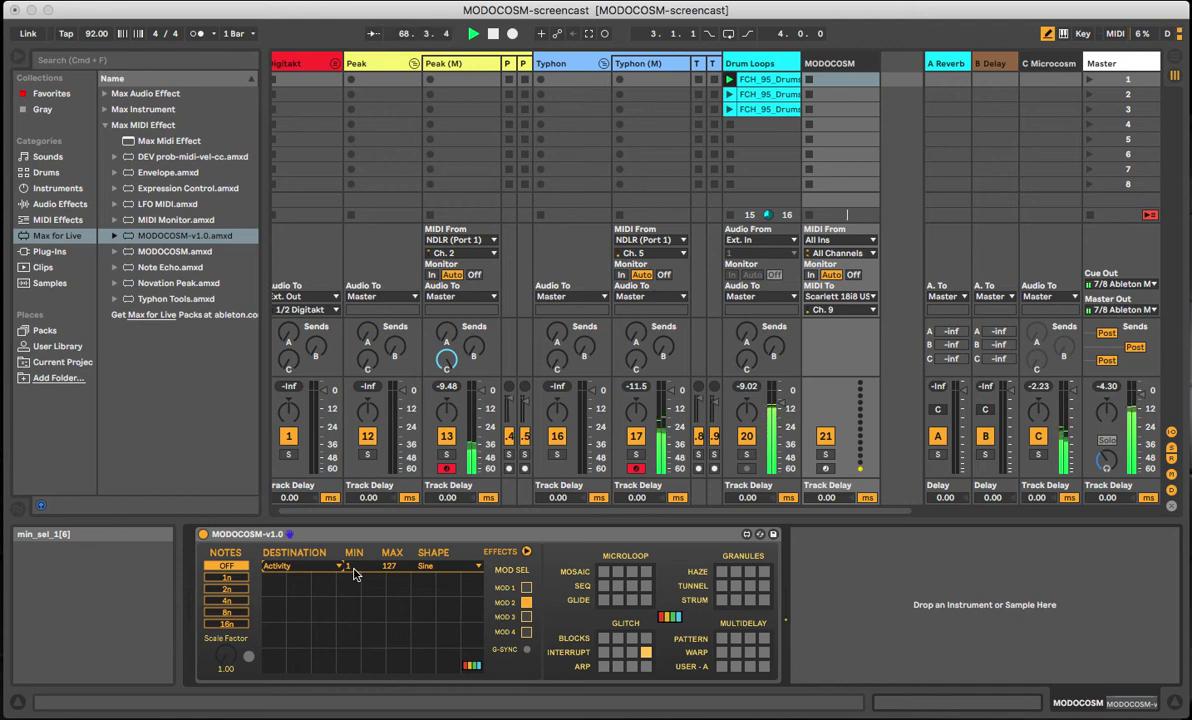
drag(353, 556, 352, 487)
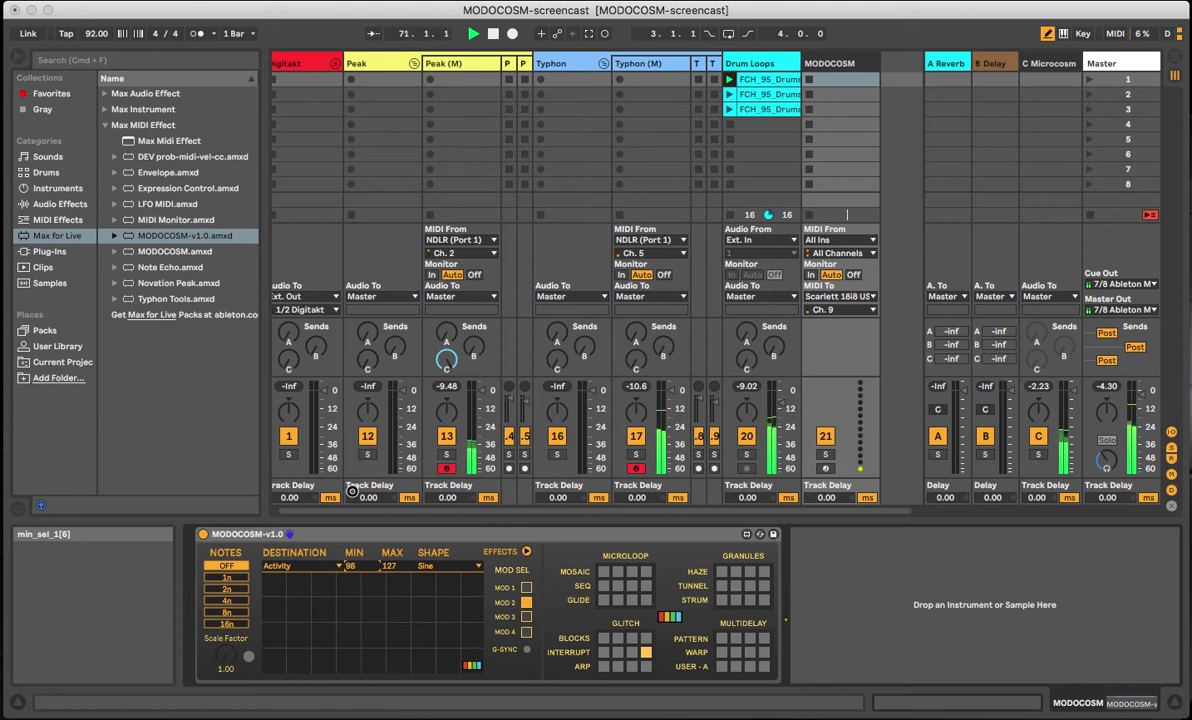
drag(398, 569, 345, 568)
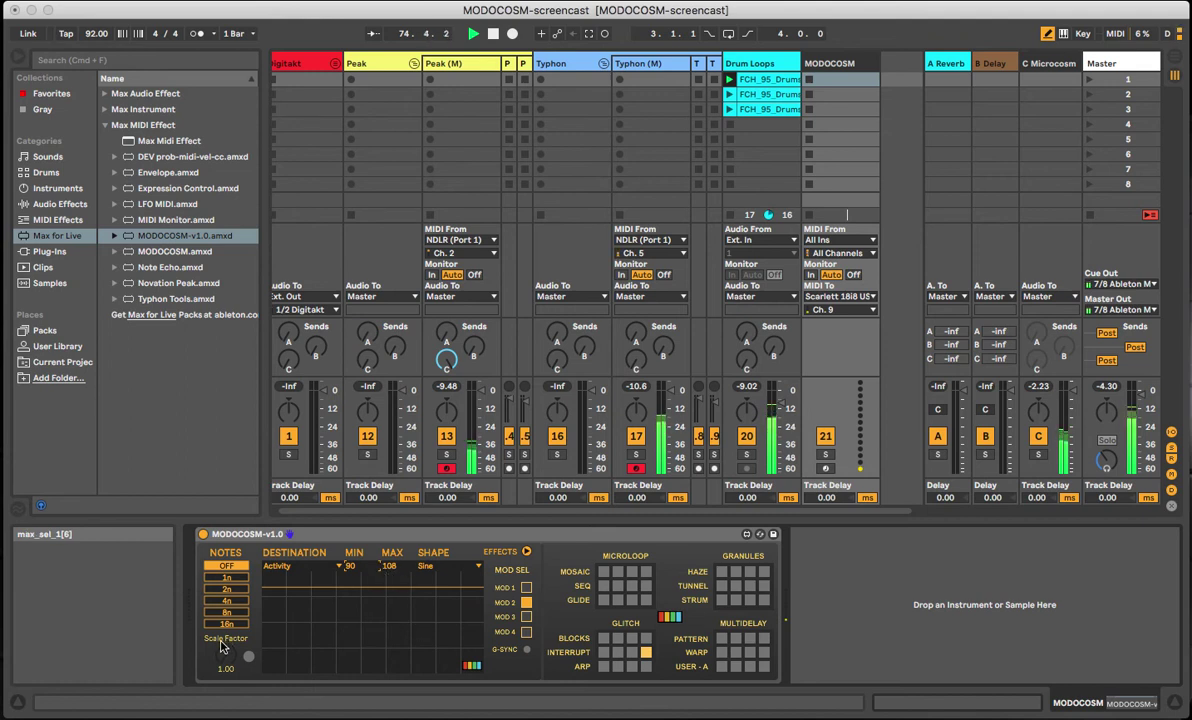
- Set MOD 2's note rate to 1n and raise its scale factor to 16.00
drag(218, 661, 217, 634)
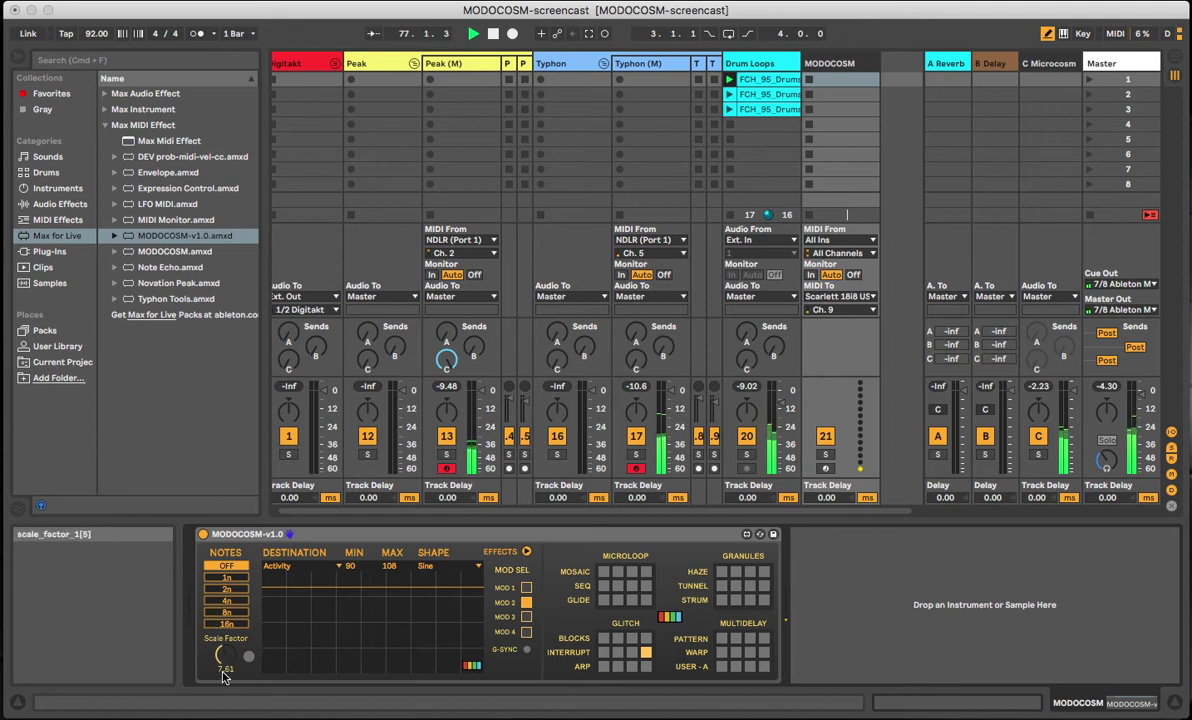
drag(225, 678, 225, 670)
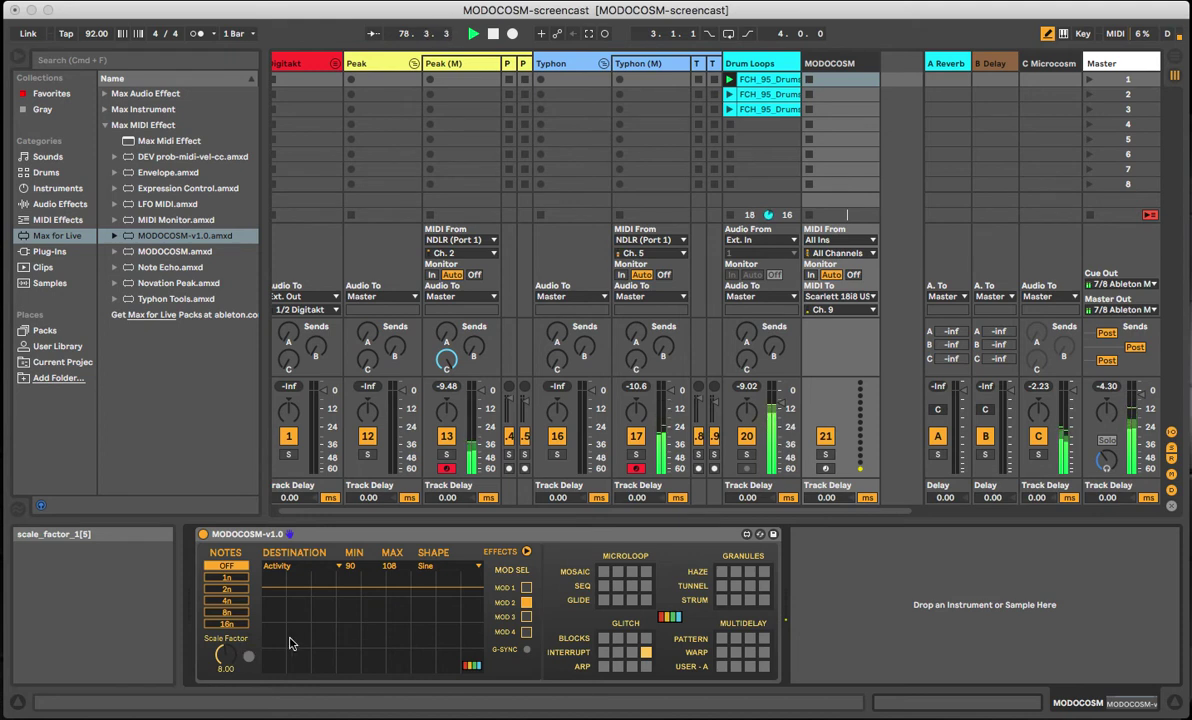
click(226, 579)
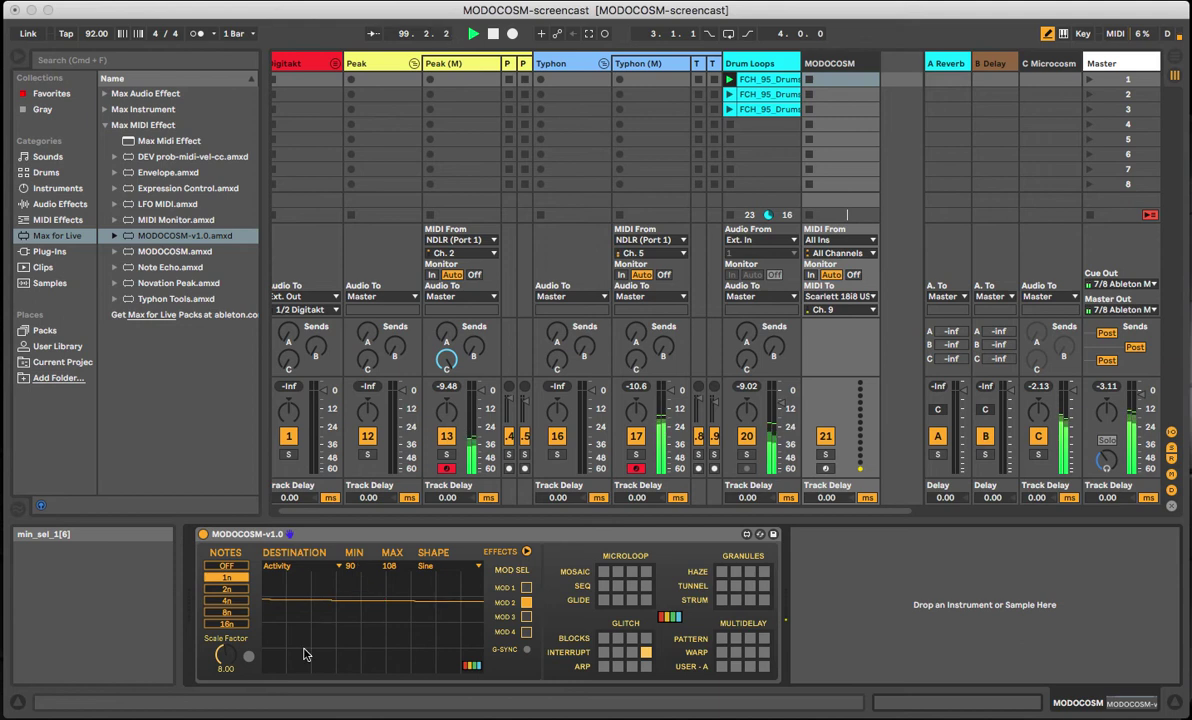
drag(224, 664, 205, 534)
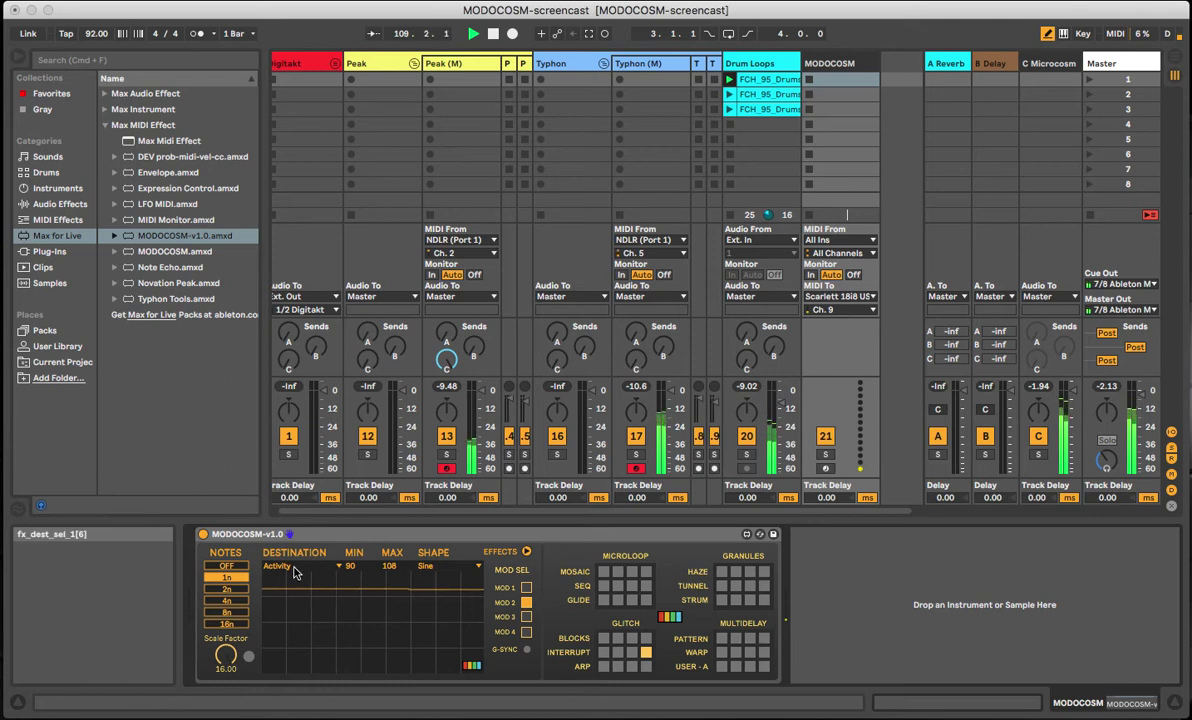
- Assign MOD 3 to Filter with a minimum of 69 and a maximum of 95
click(526, 617)
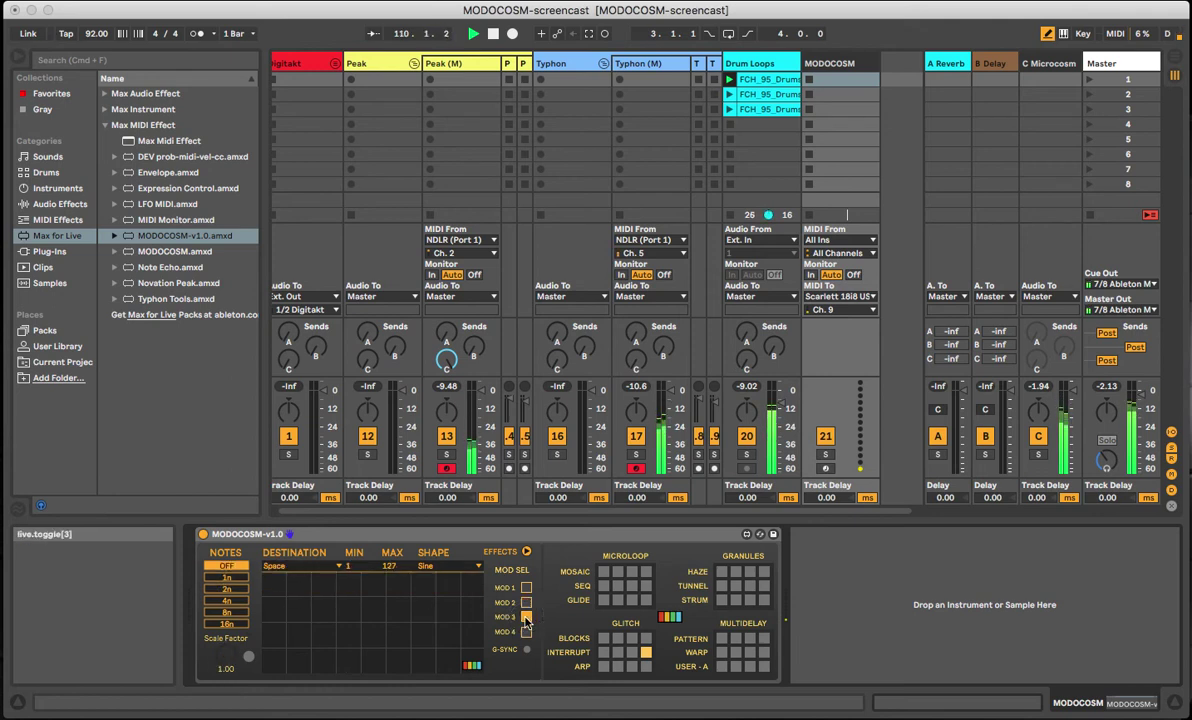
click(296, 567)
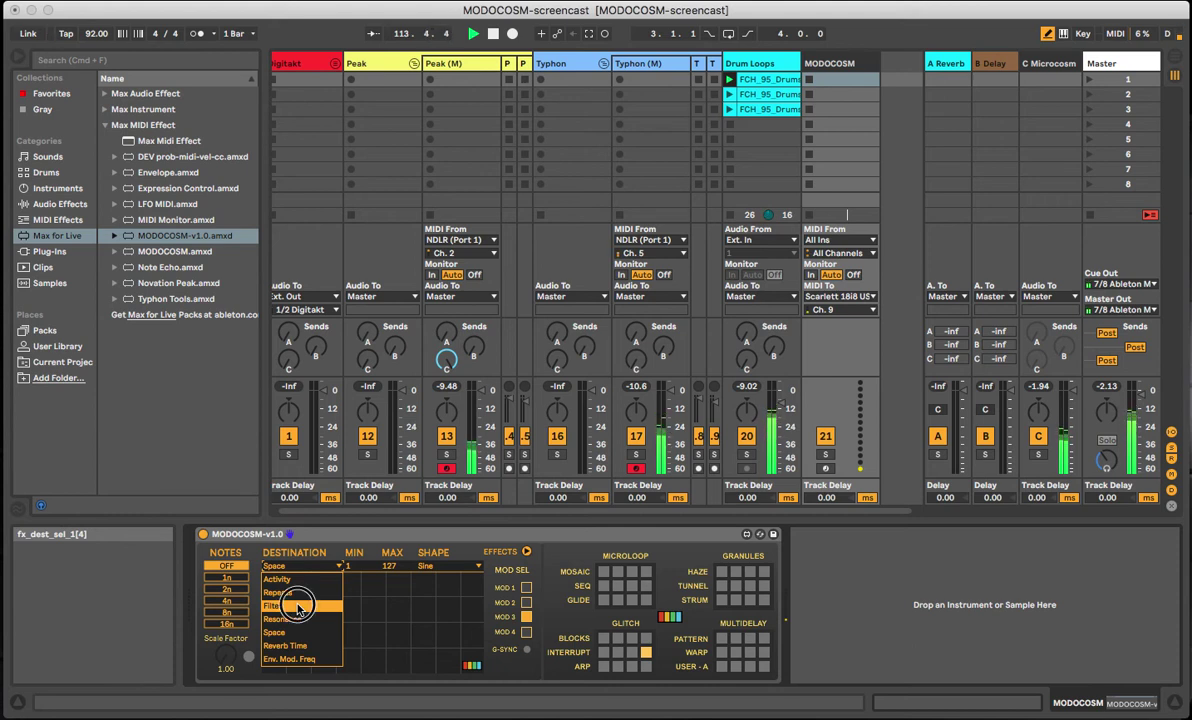
click(297, 607)
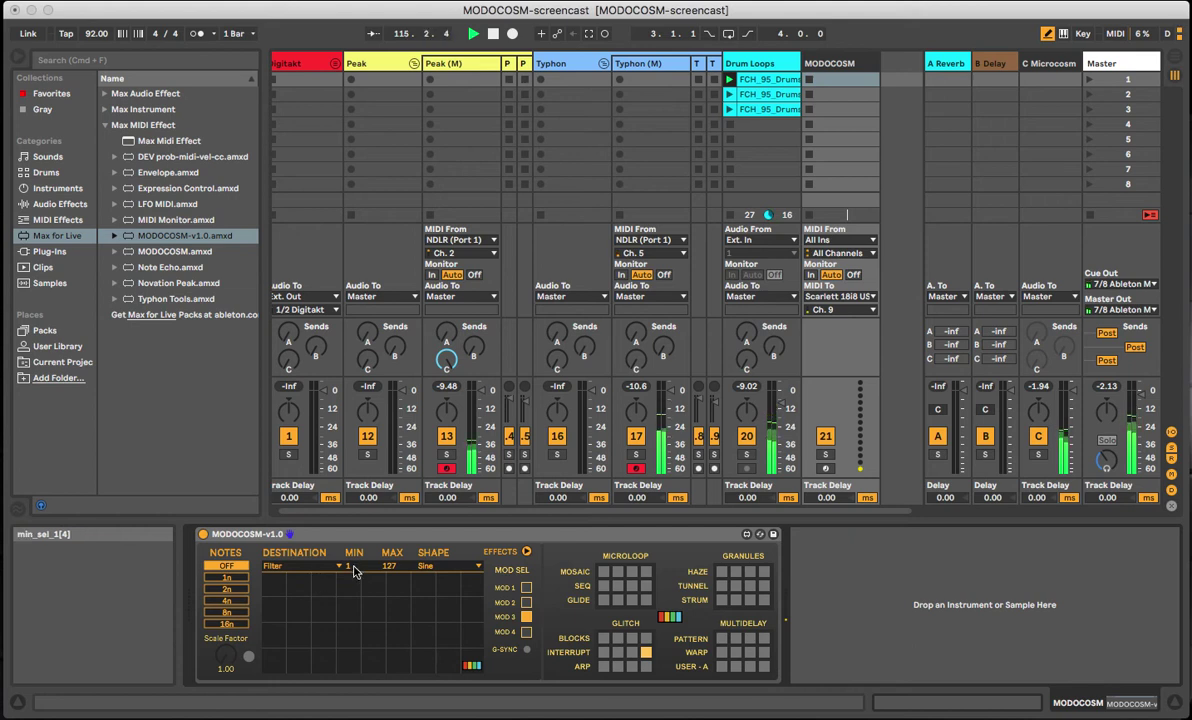
drag(353, 570, 397, 590)
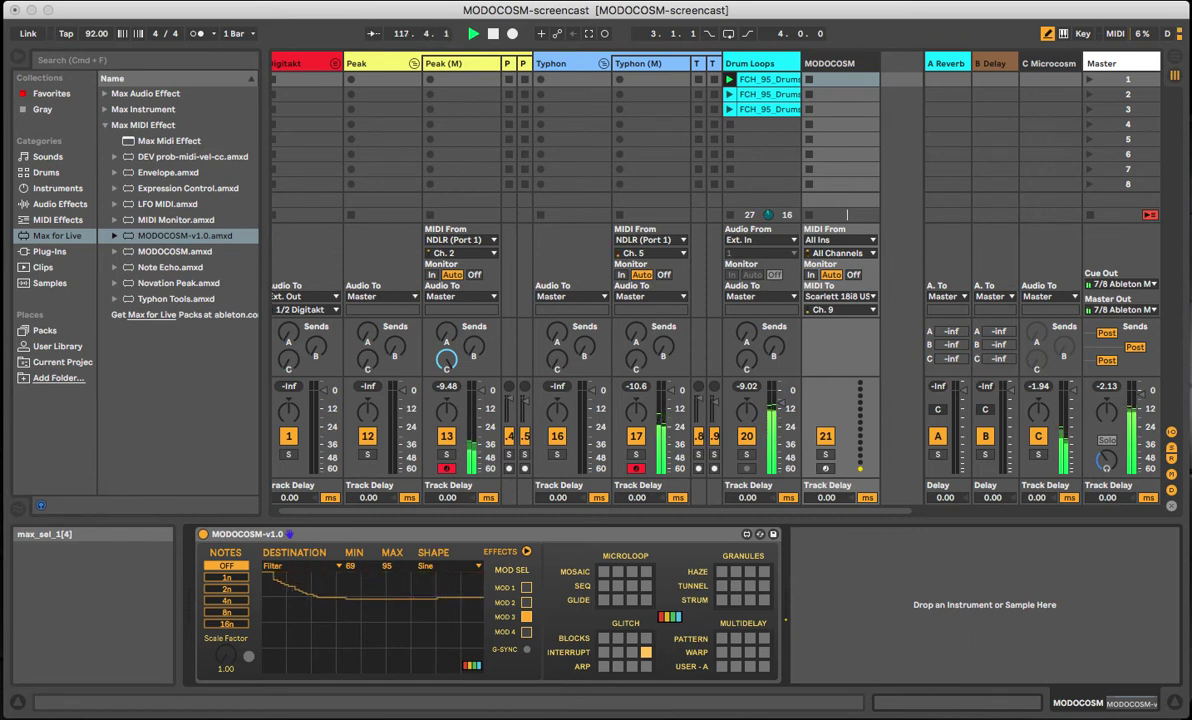
- Run MOD 3 at a 1n note rate, raise its maximum to 127, and switch its note rate off
click(232, 591)
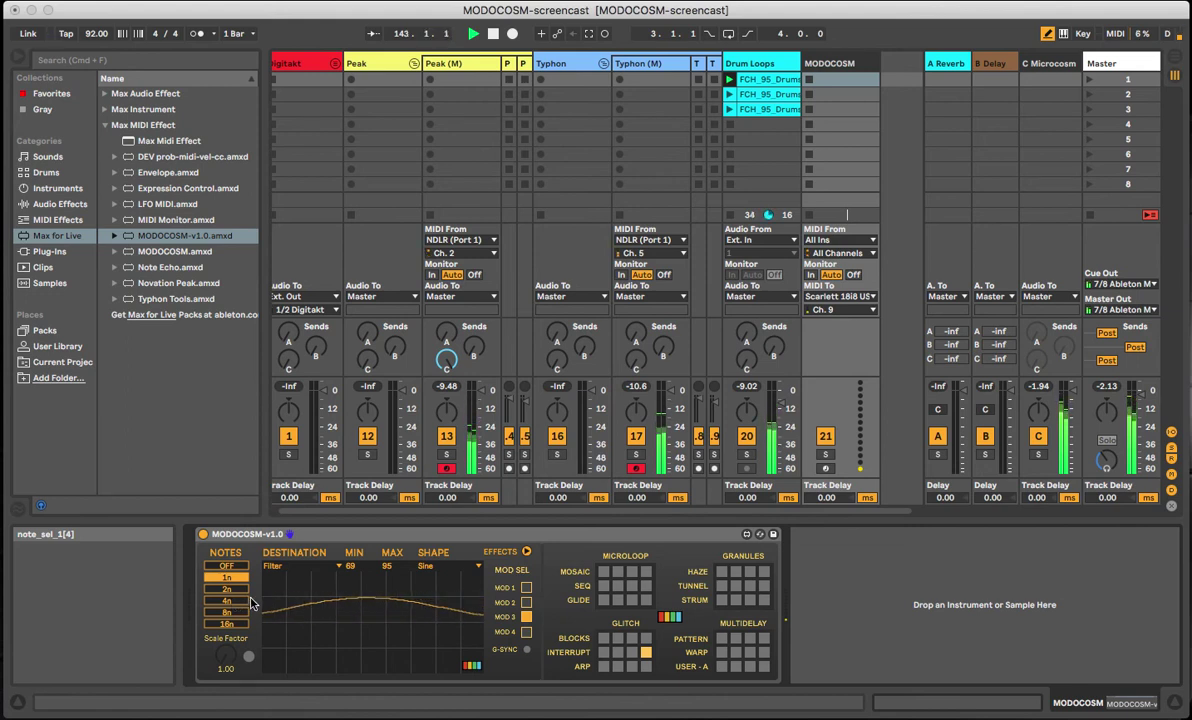
drag(388, 573, 359, 442)
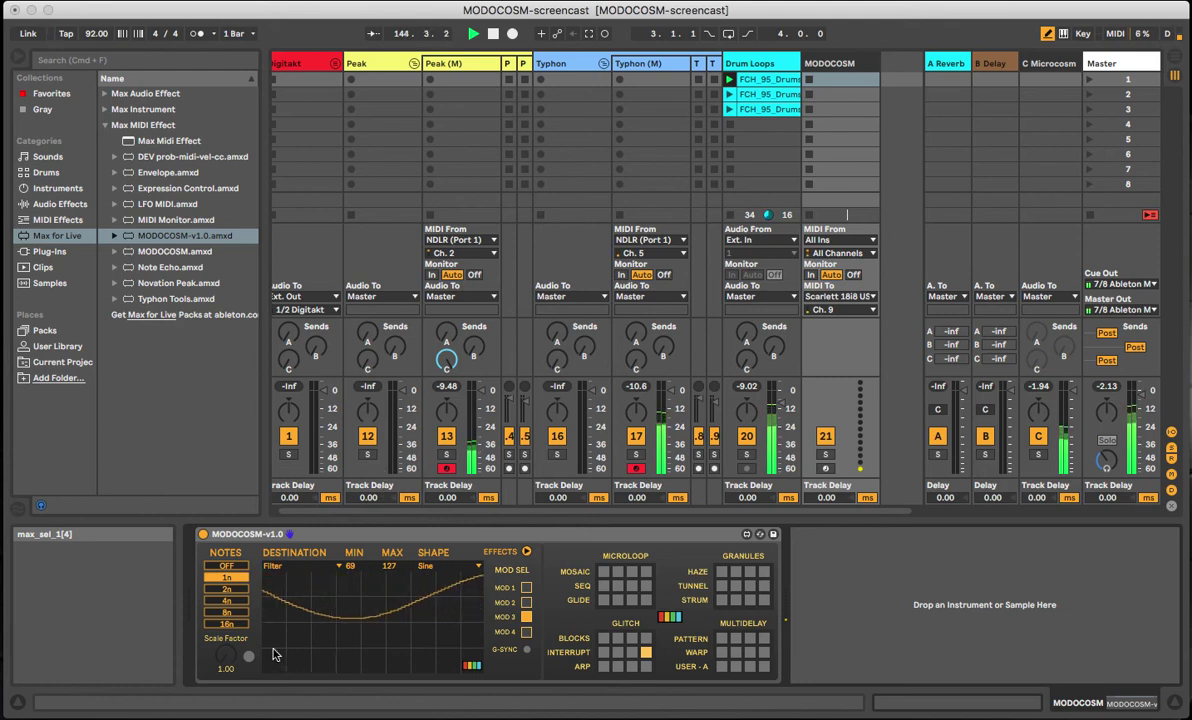
click(228, 567)
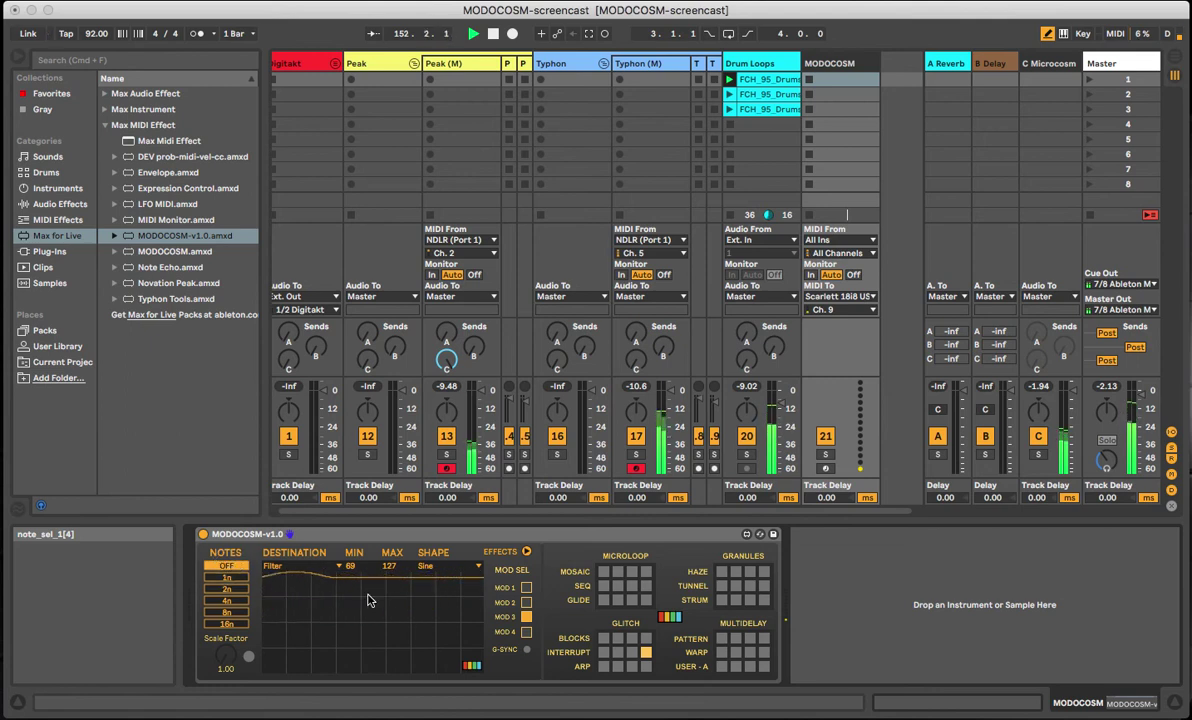
- With MOD 2 displayed, turn the Peak (M) send to C-Microcosm fully down and raise the Typhon (M) send to it
click(526, 603)
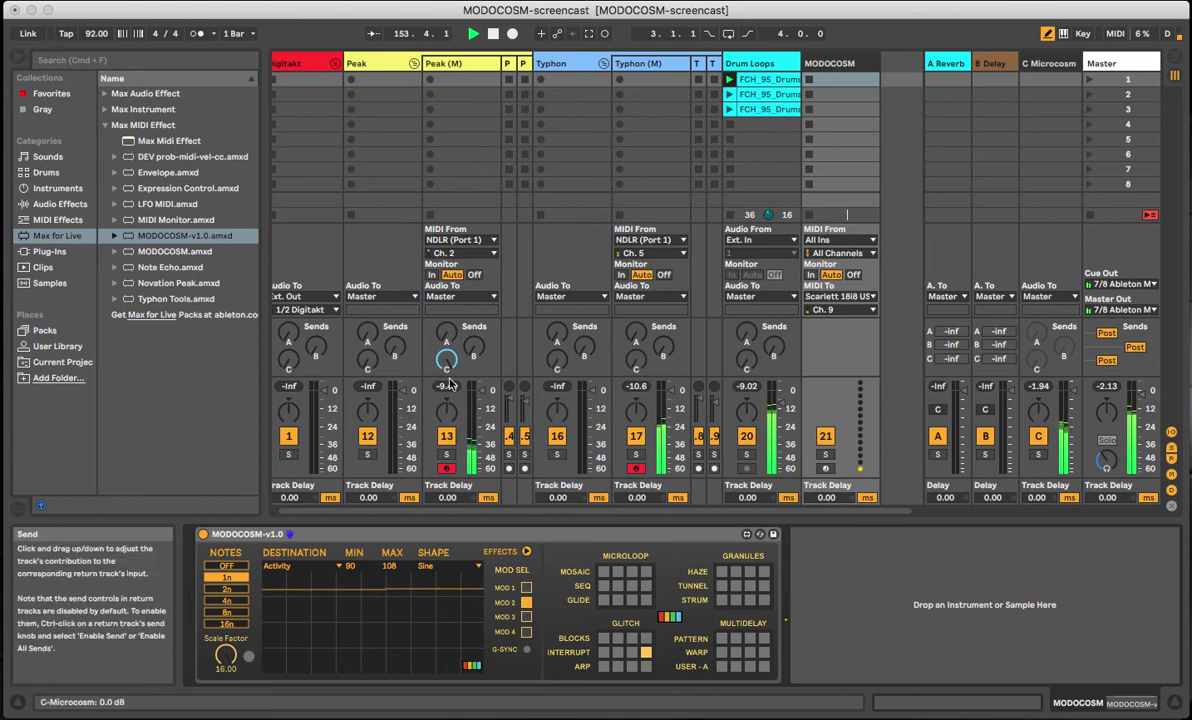
drag(446, 358, 446, 400)
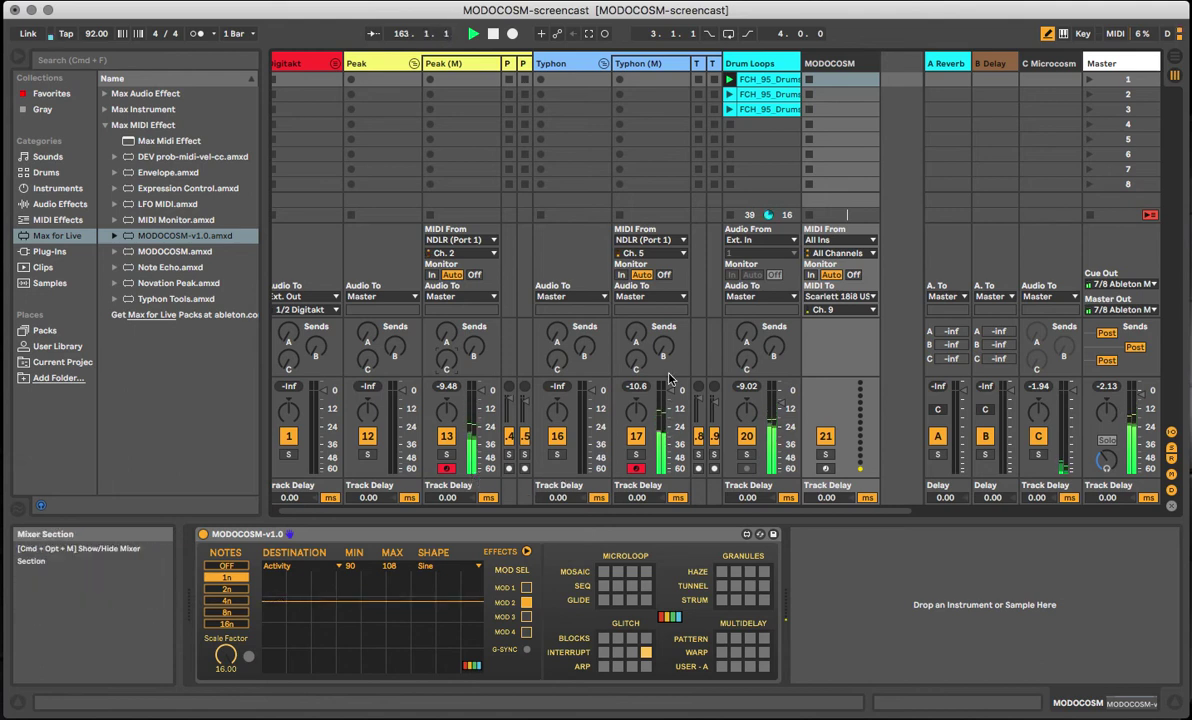
drag(633, 362, 632, 369)
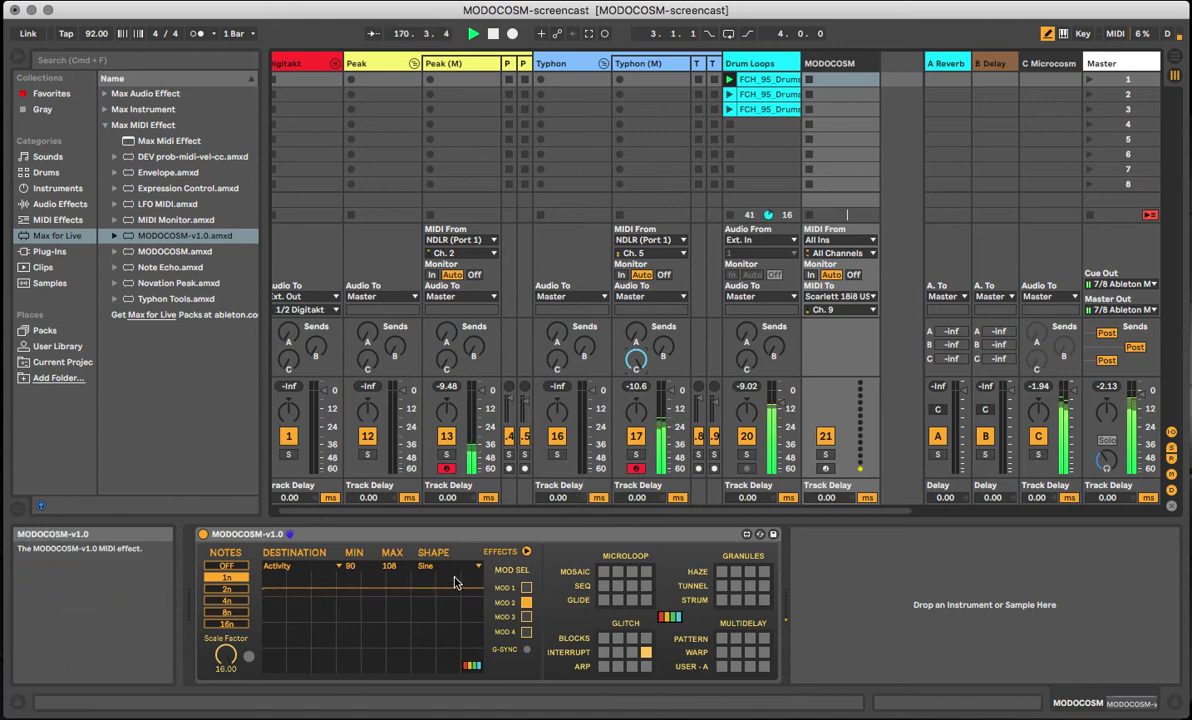
- Lower MOD 1's minimum to 1 and switch its note rate off
click(526, 588)
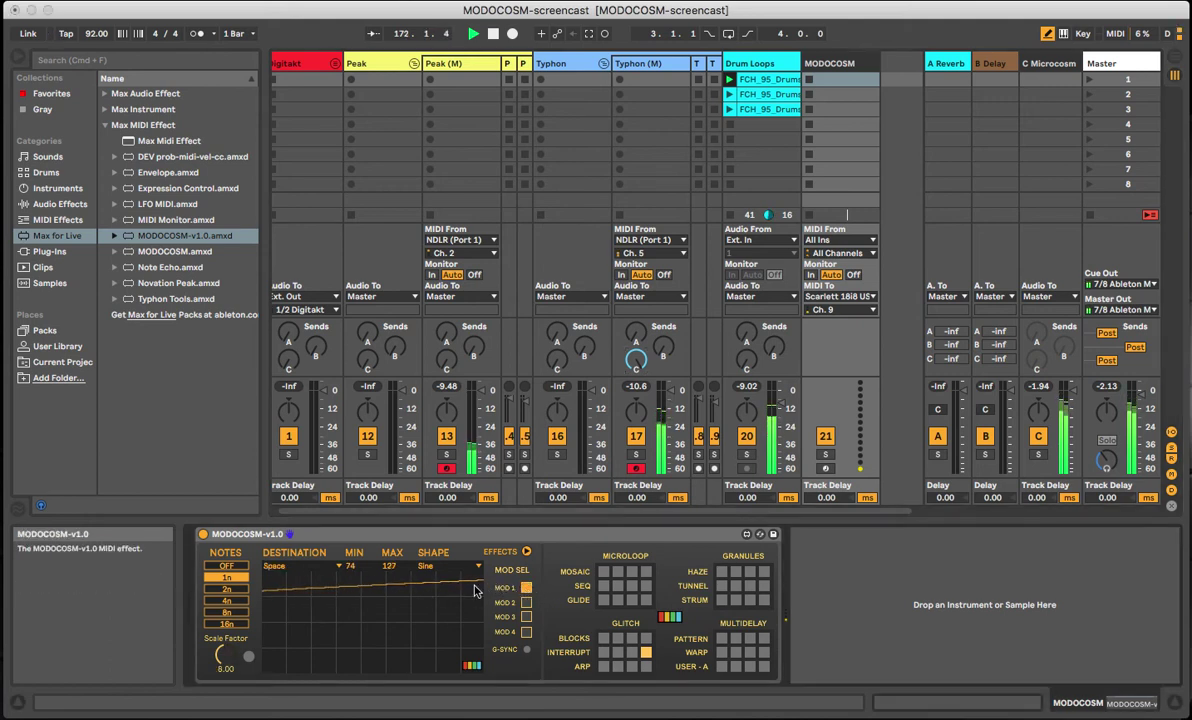
drag(350, 567, 349, 592)
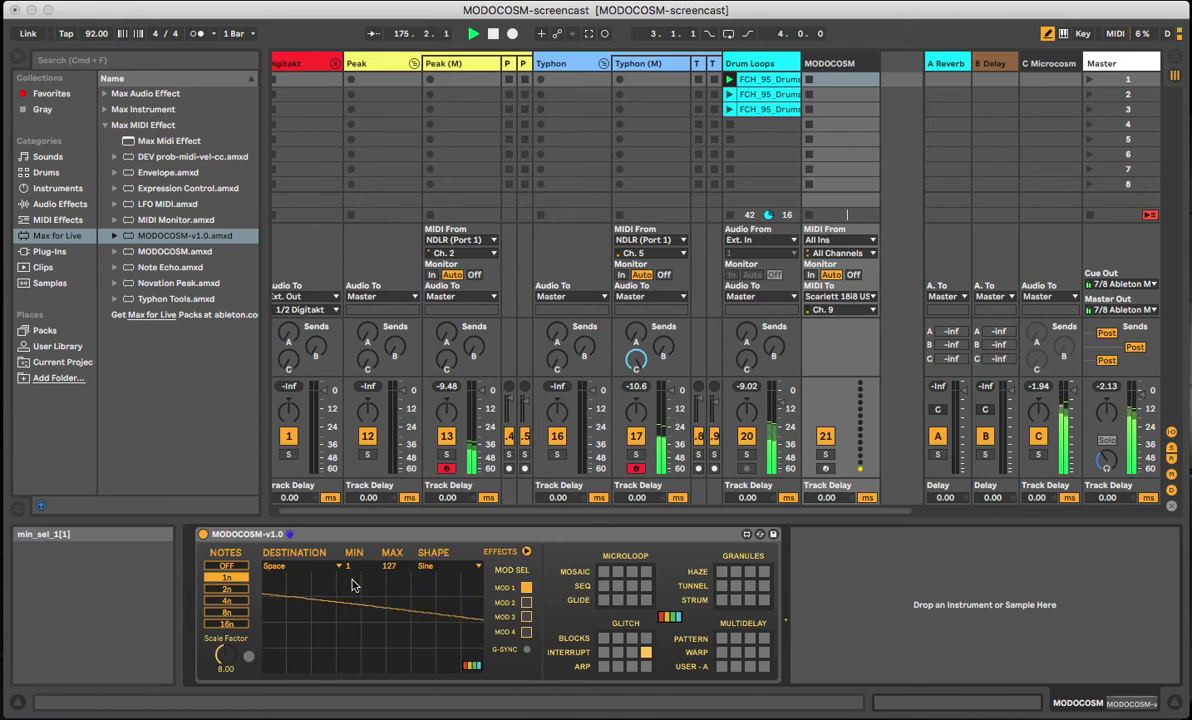
click(231, 567)
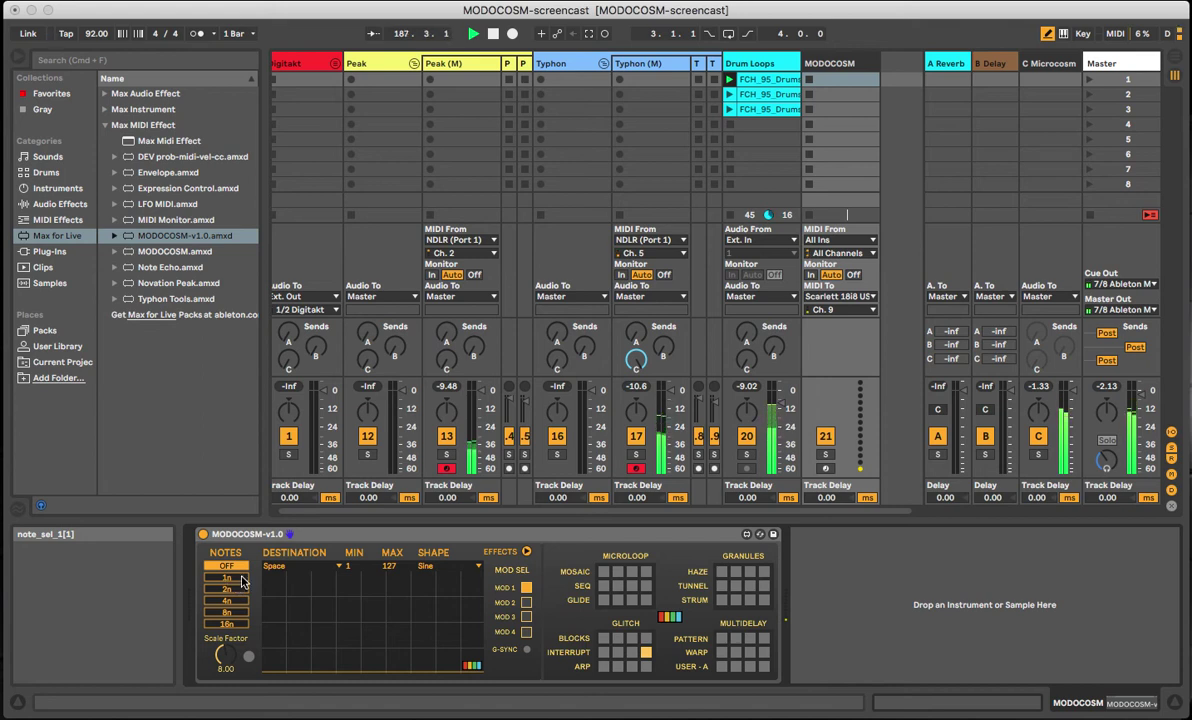
- Lower the maximum of MOD 2's Activity modulation to 99
click(526, 602)
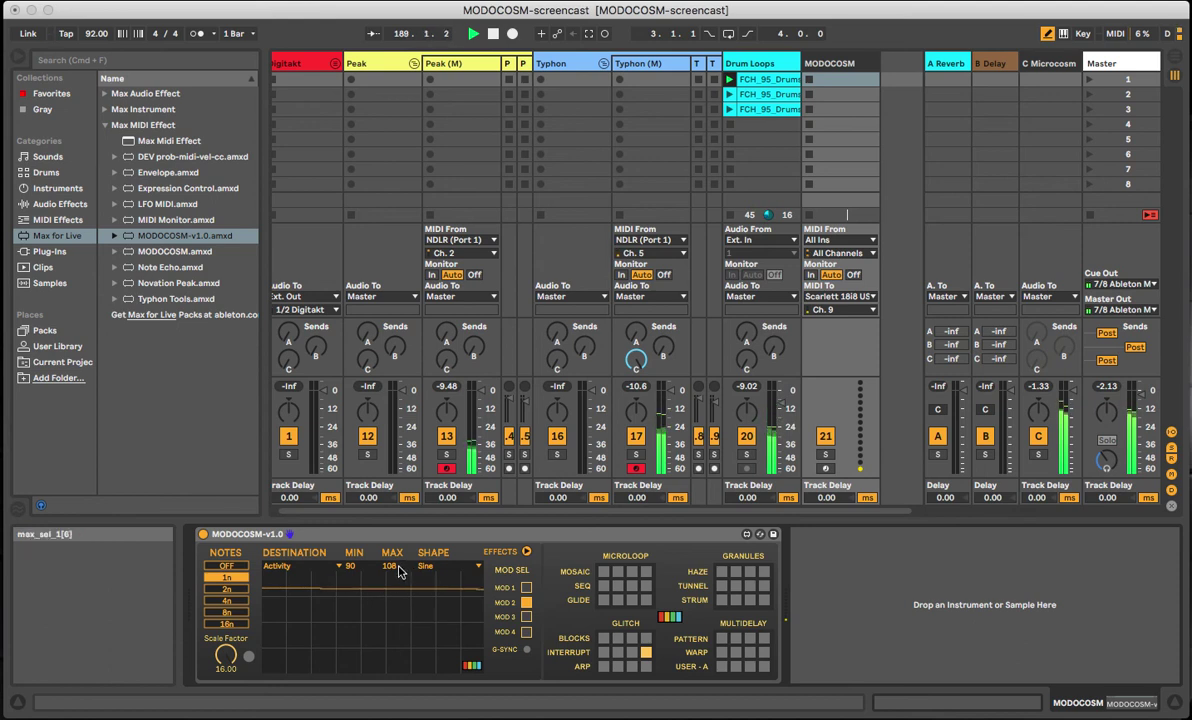
drag(397, 571, 397, 574)
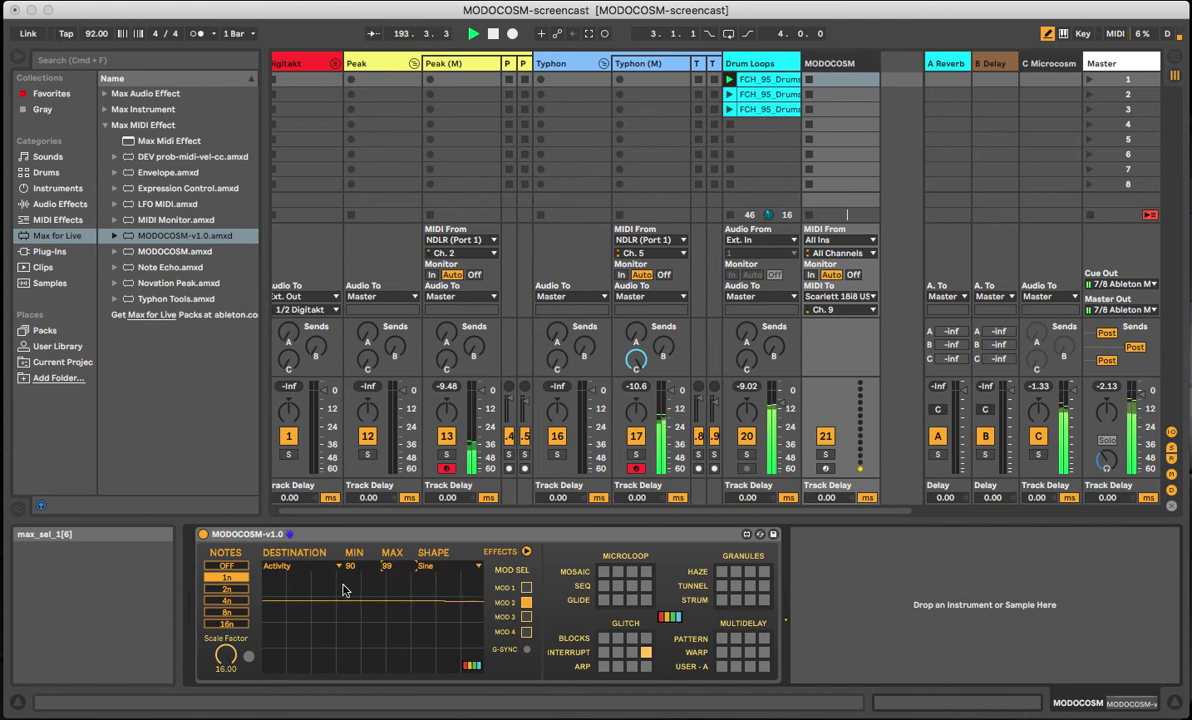
- Set MOD 1's maximum to 38 and its note rate to 1n
click(527, 590)
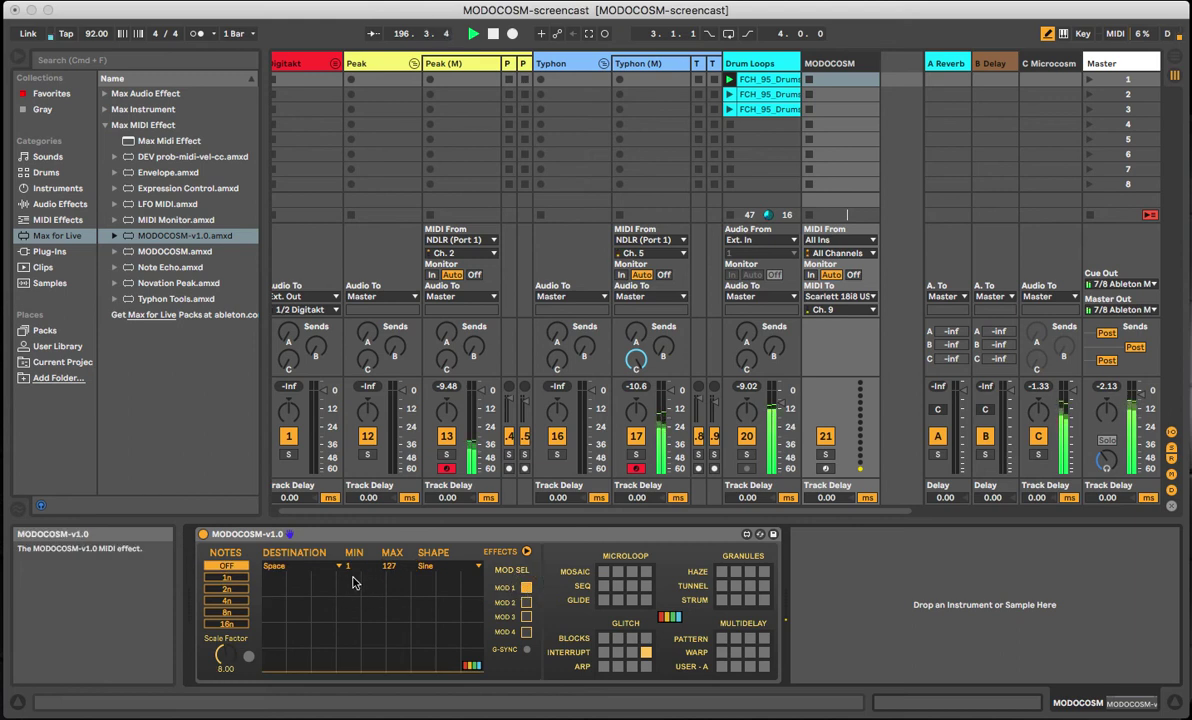
drag(389, 566, 389, 642)
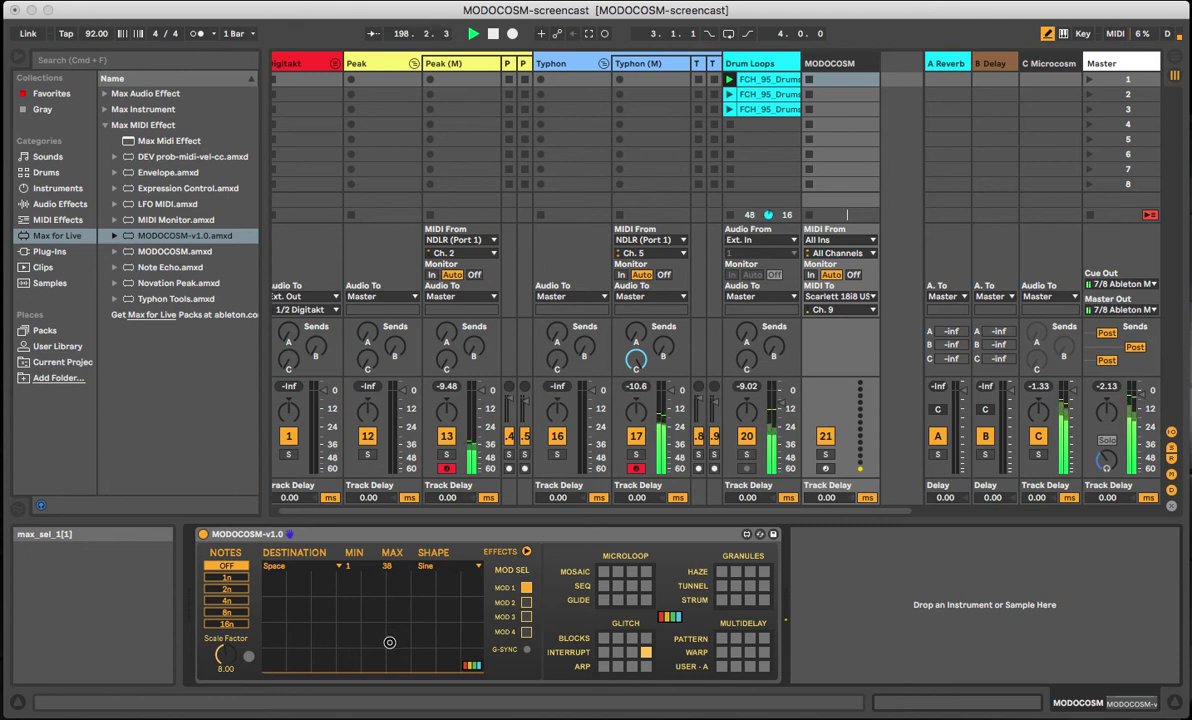
click(236, 579)
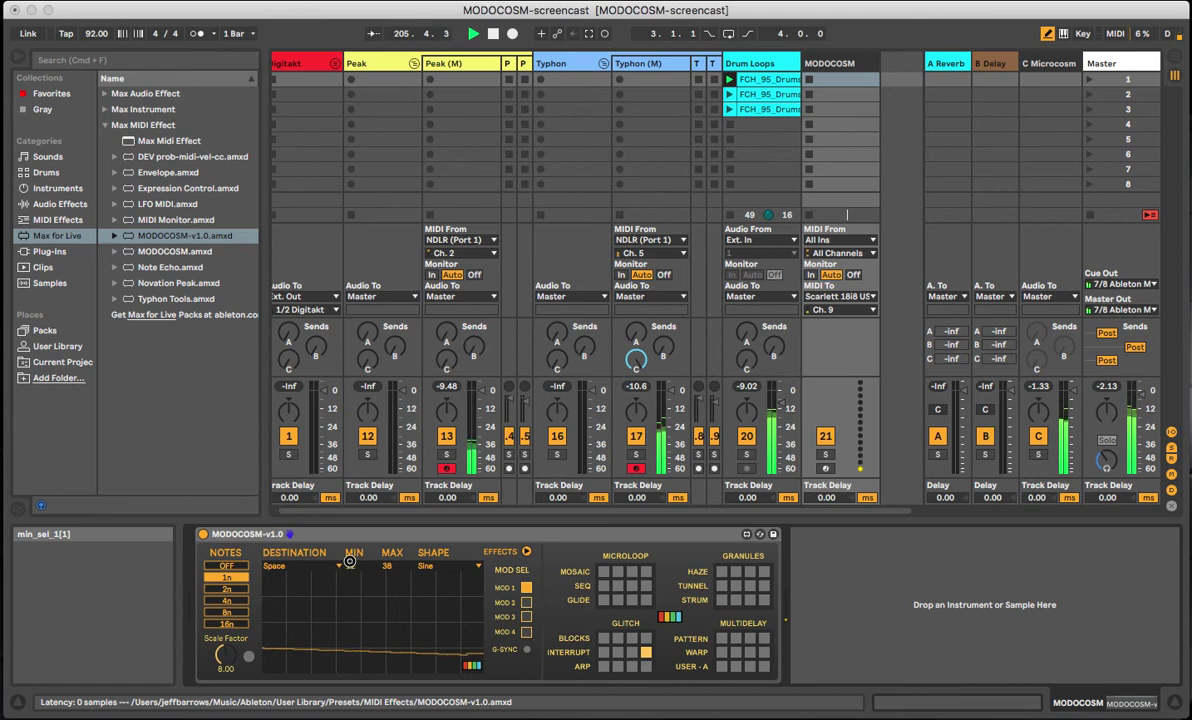
- Set MOD 1's Space modulation range to 24–58 and its scale factor to 6.70
scroll(395, 573, up, 12)
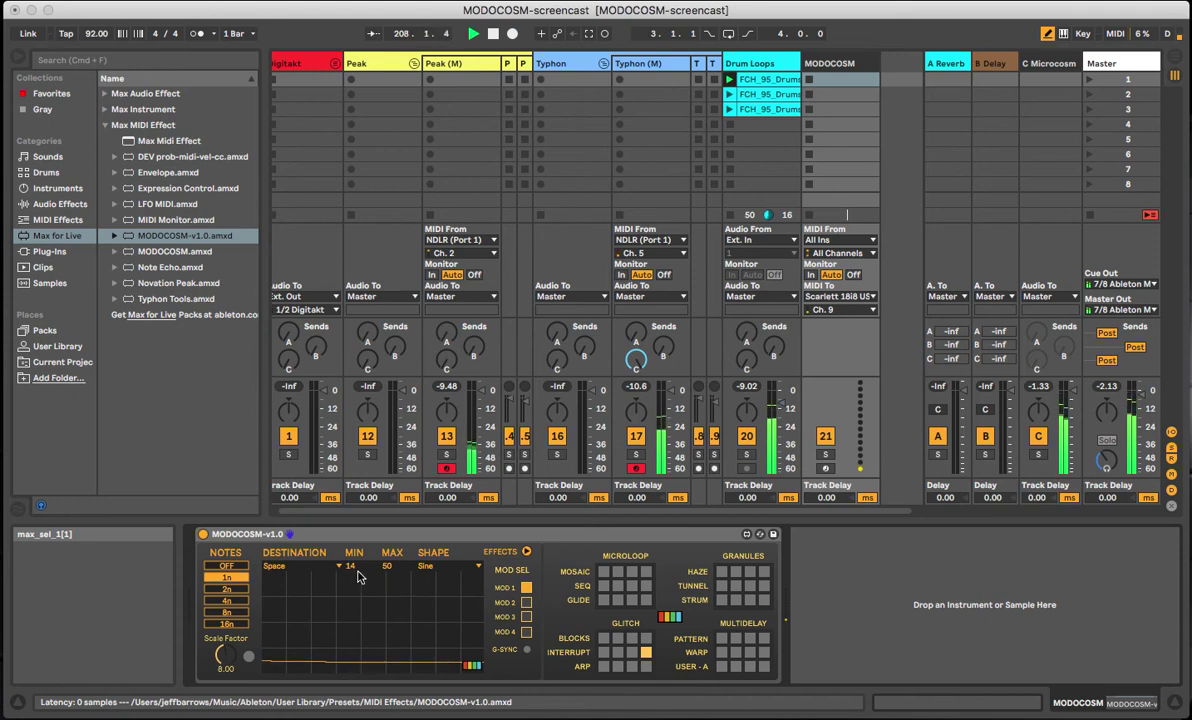
scroll(392, 568, up, 8)
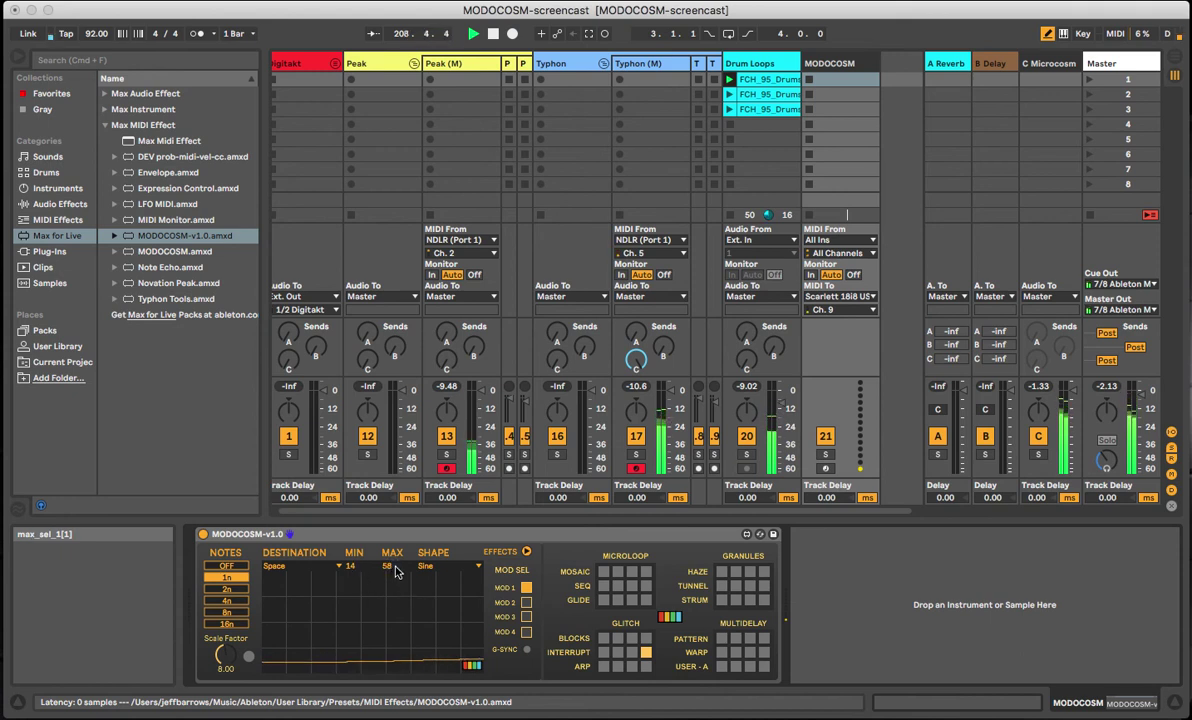
scroll(222, 655, down, 4)
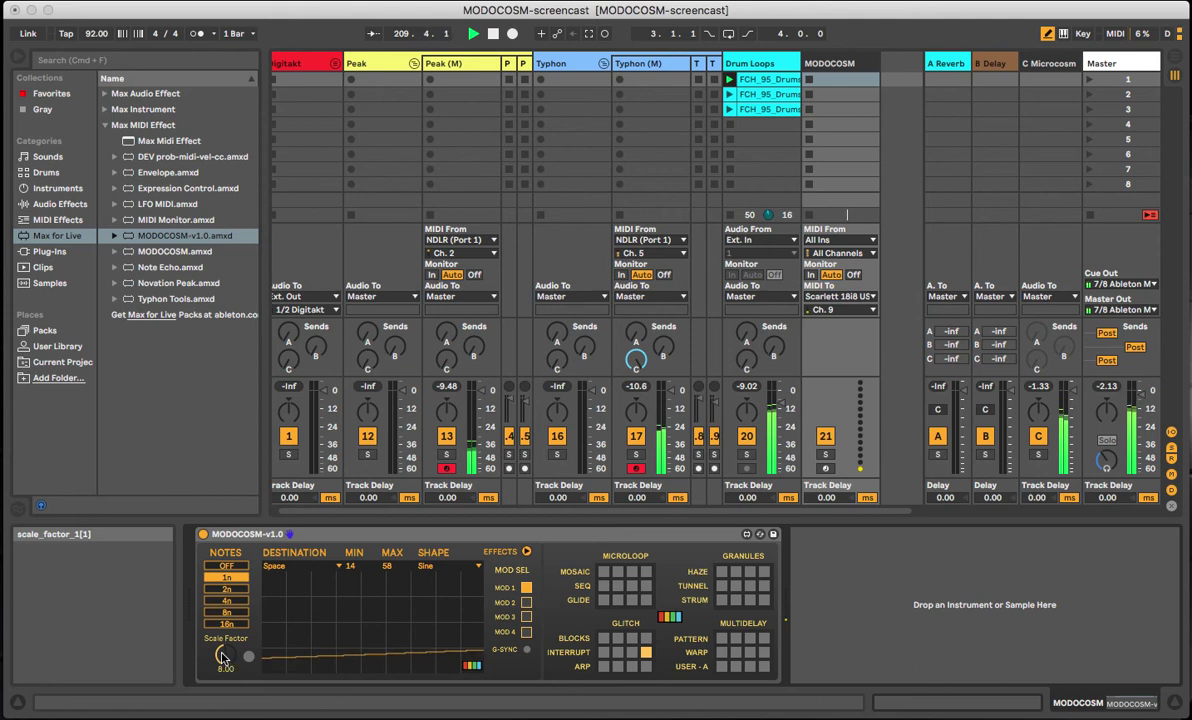
scroll(221, 655, down, 8)
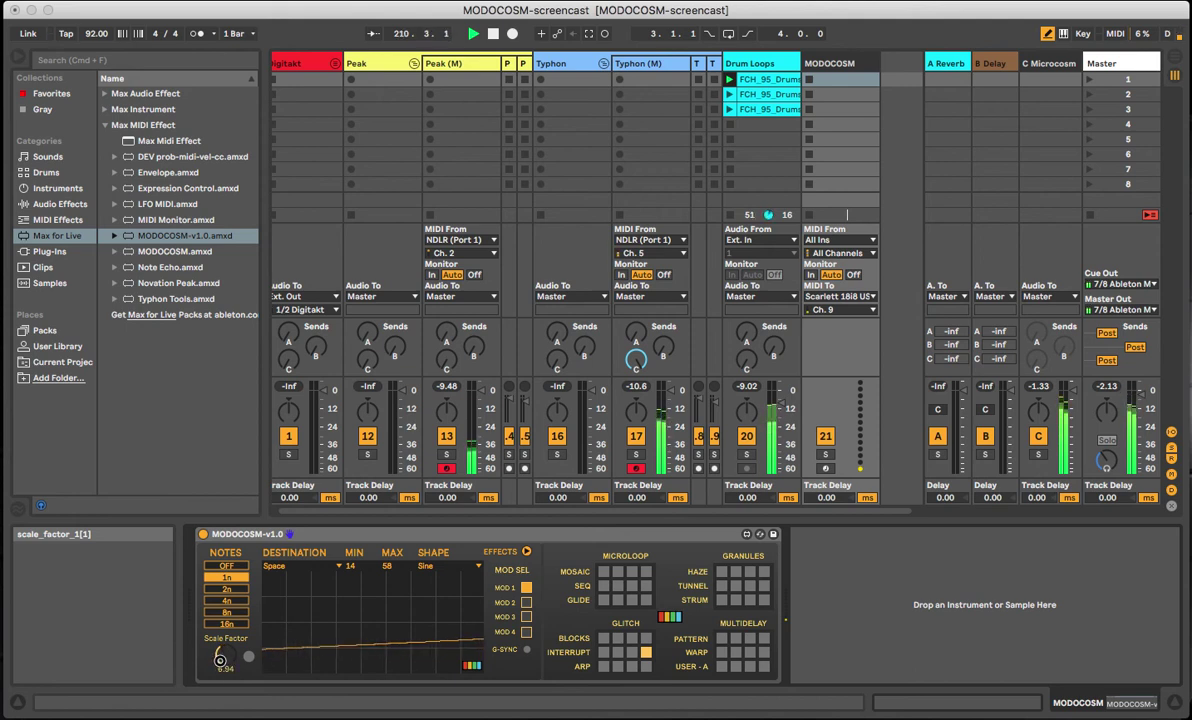
scroll(222, 656, down, 3)
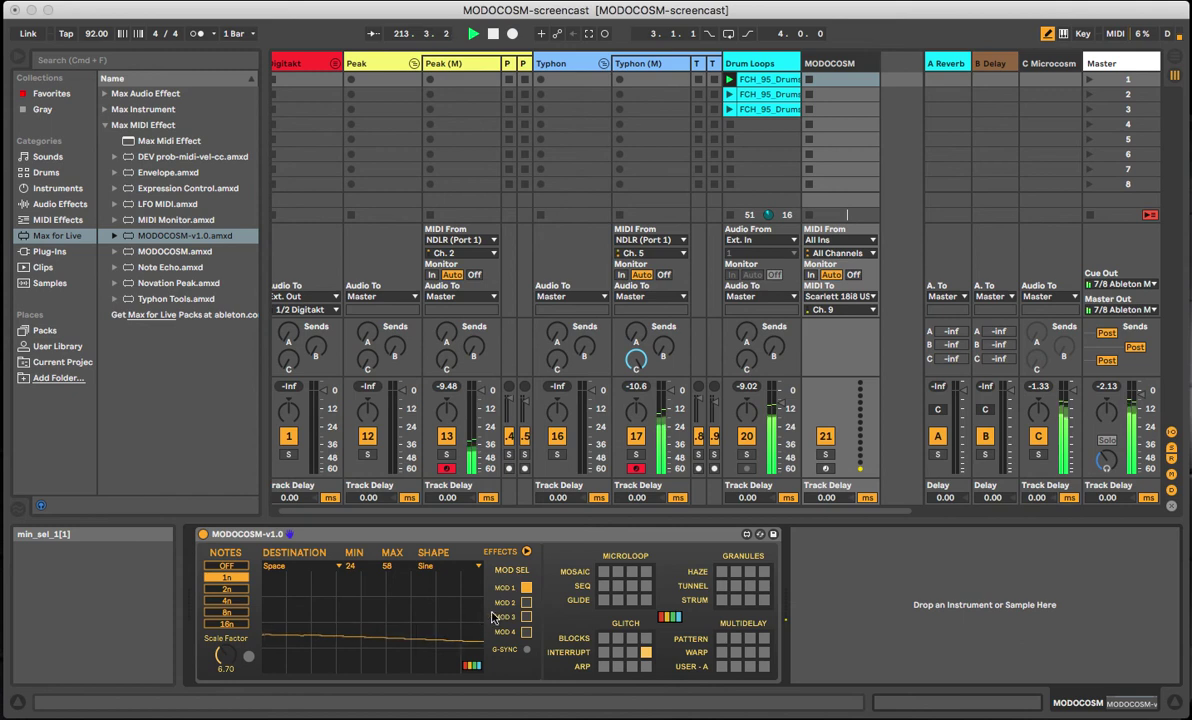
- Reactivate MOD 3's Filter modulation with a note rate of 1n
click(527, 617)
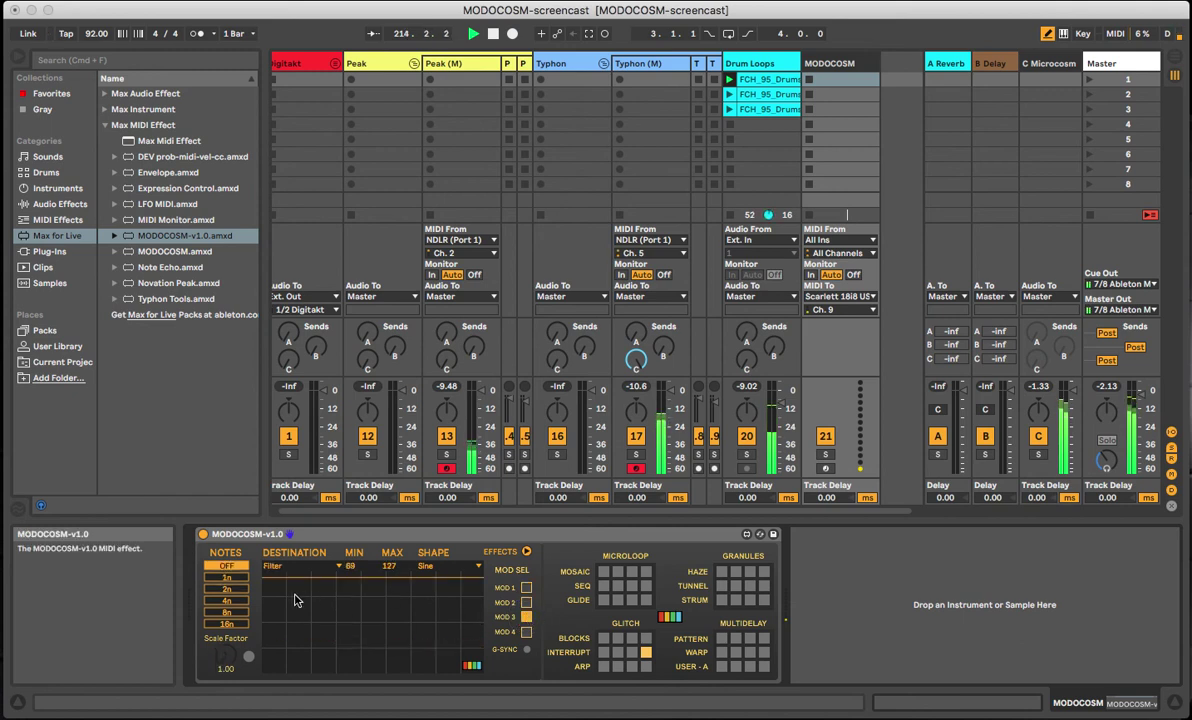
click(229, 578)
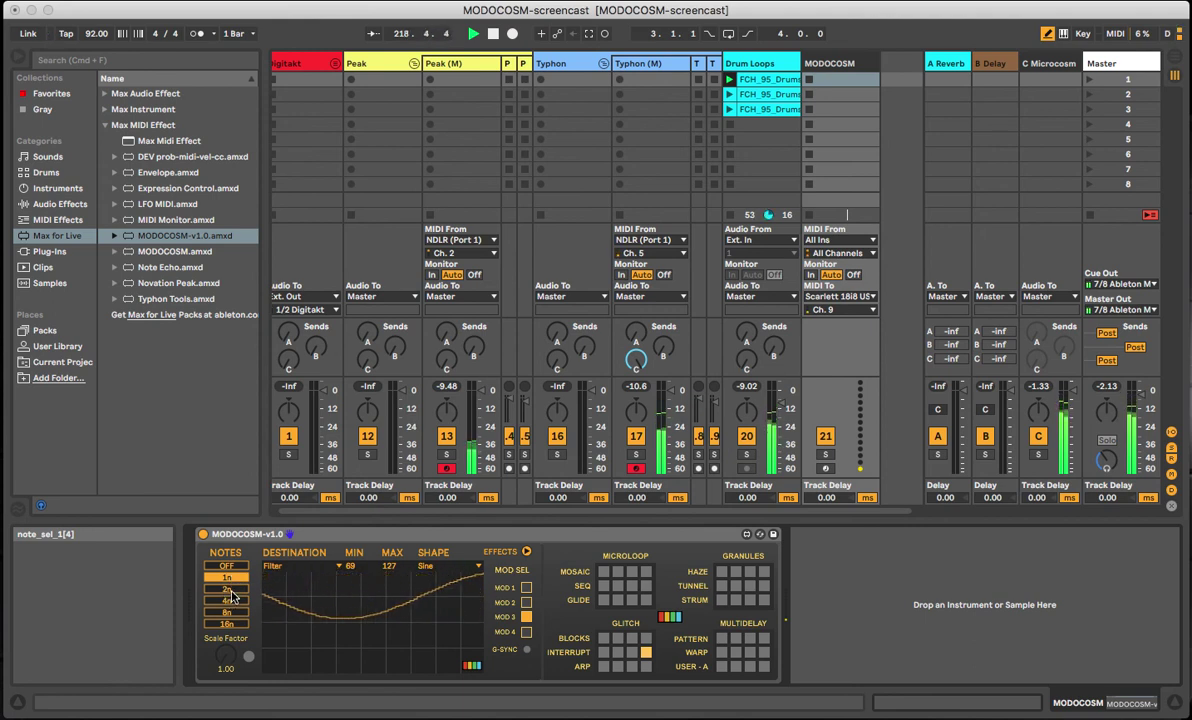
click(230, 602)
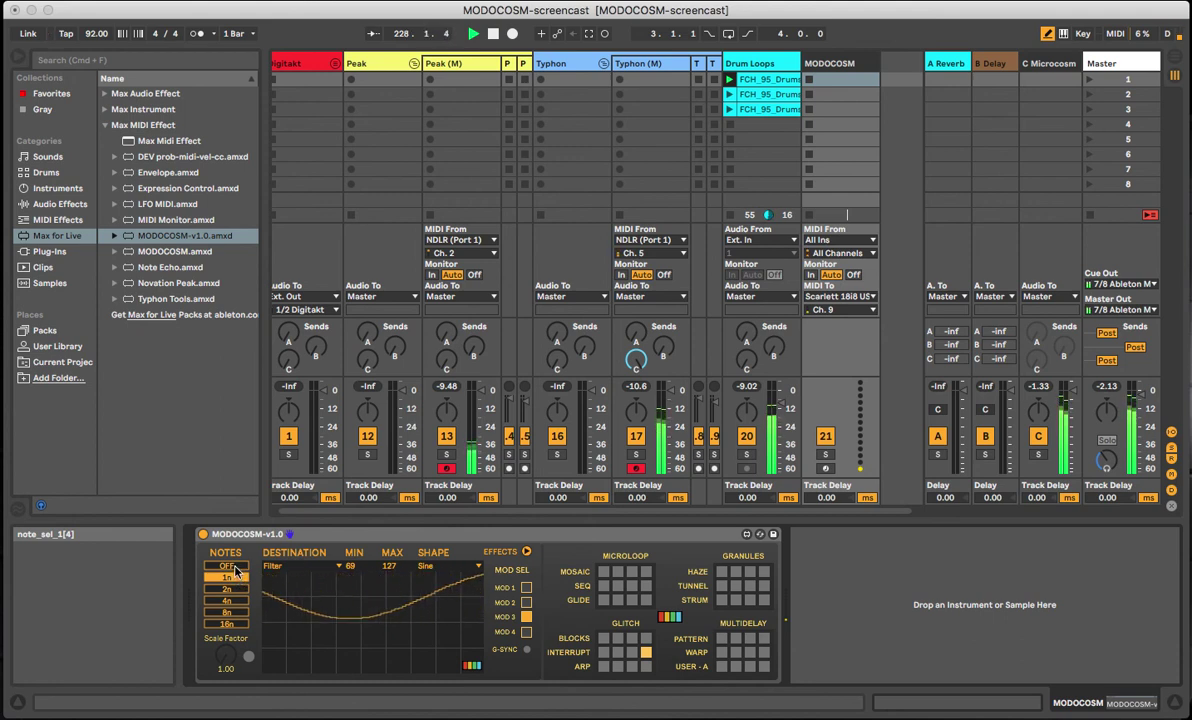
- Turn off MOD 3's Filter modulation and display MOD 2's Activity settings
click(234, 567)
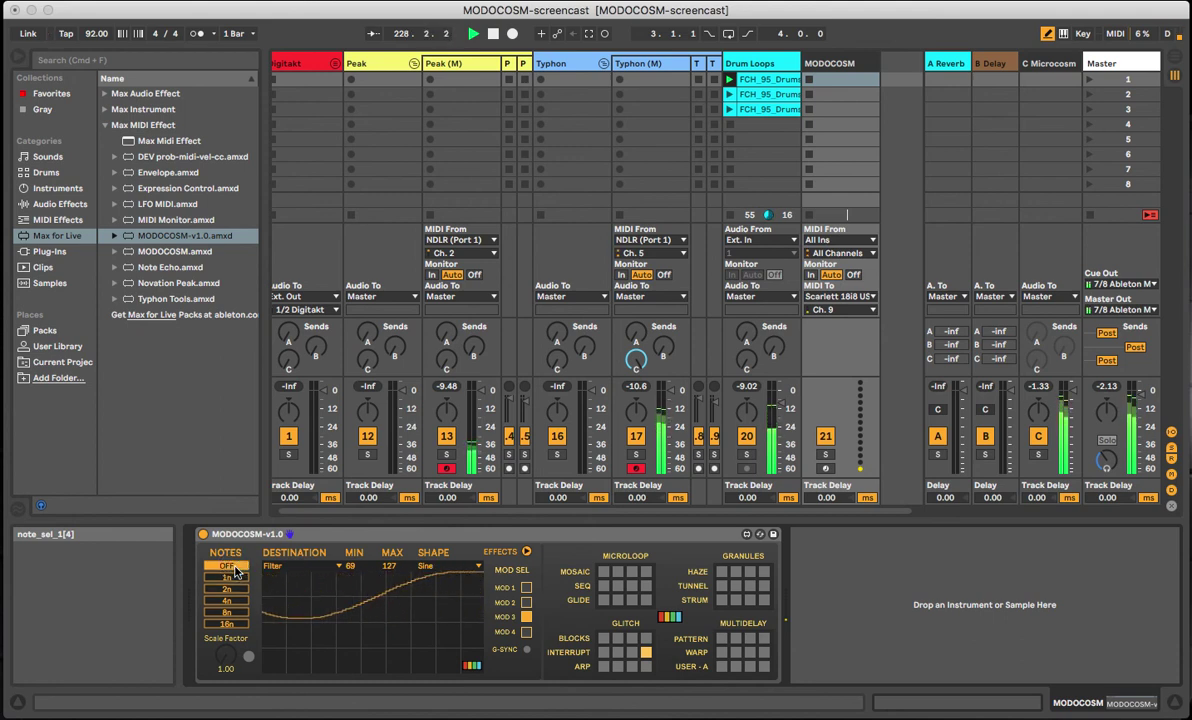
click(526, 602)
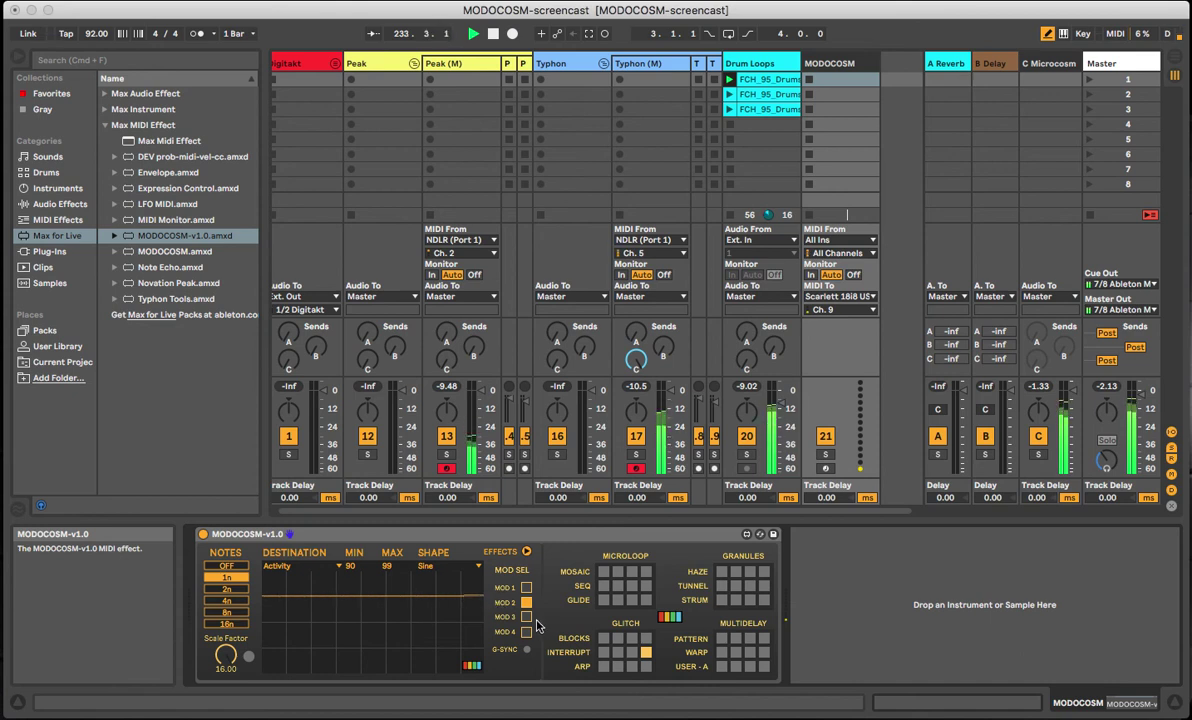
- Set MOD 1's Space modulation range to a minimum of 62 and a maximum of 95
click(526, 588)
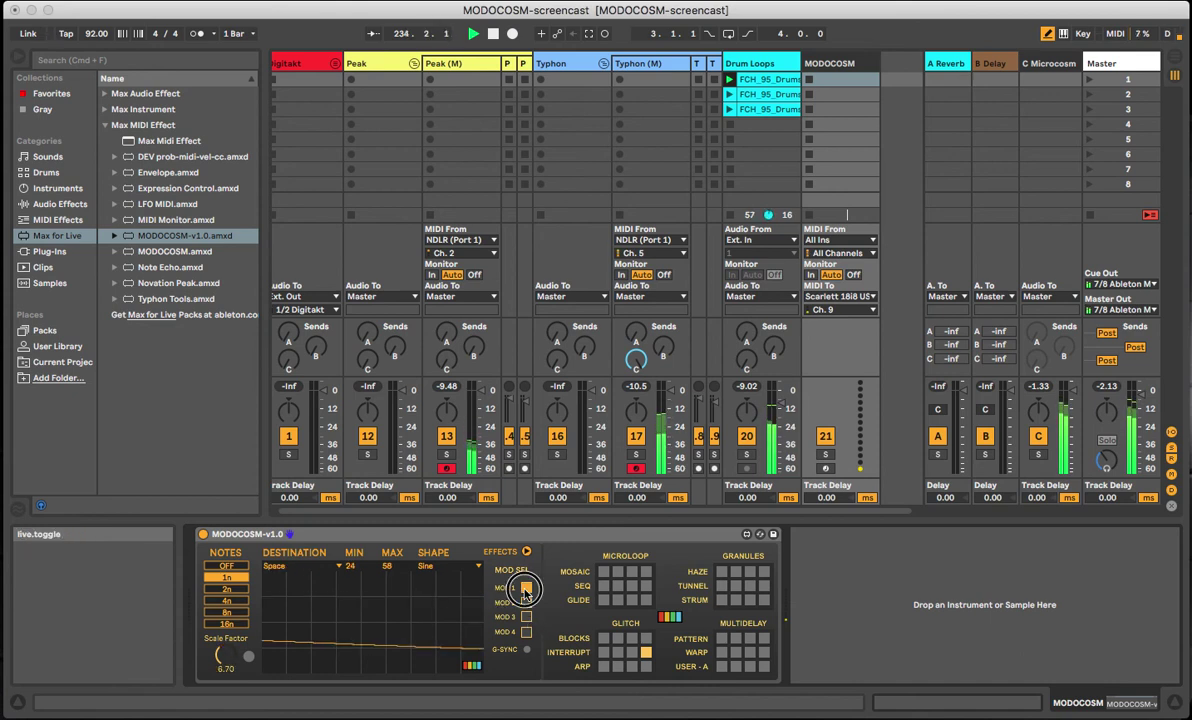
drag(388, 567, 370, 500)
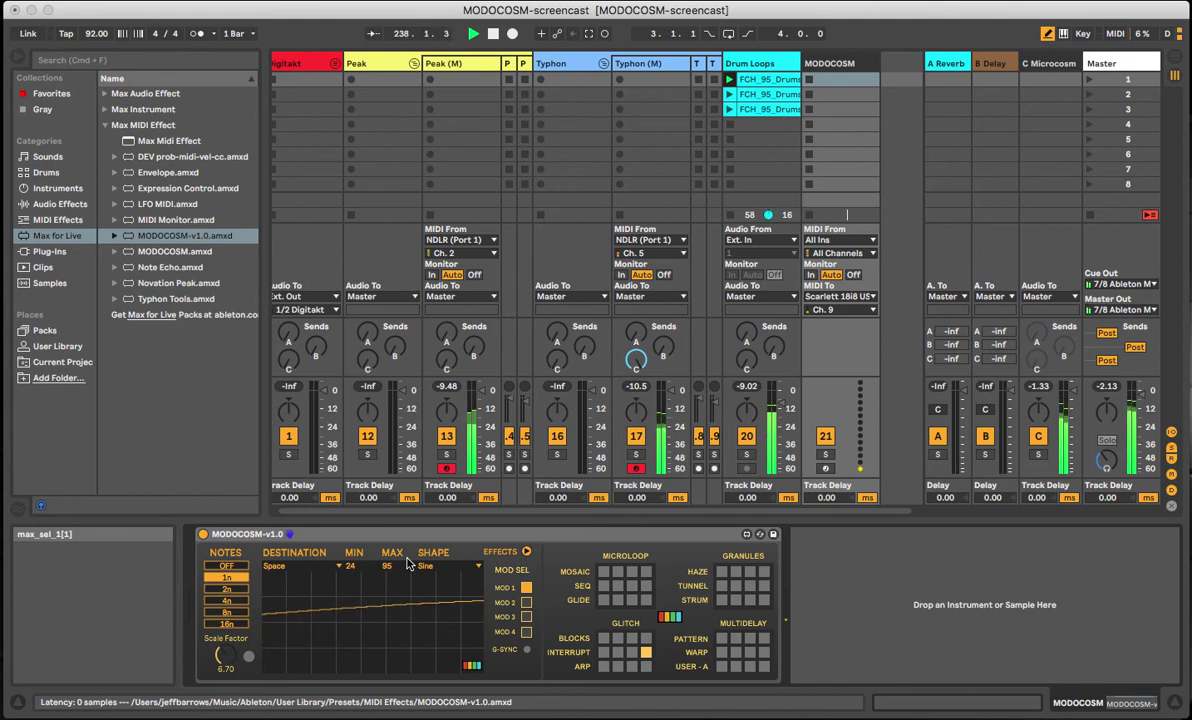
click(335, 566)
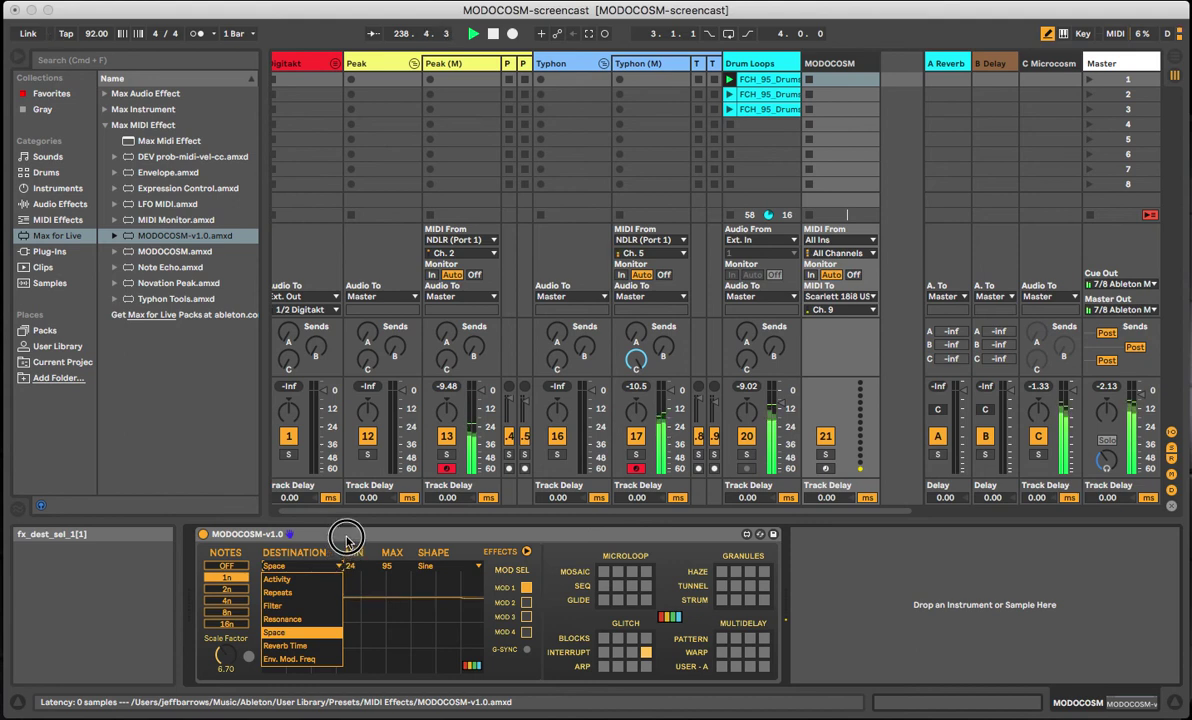
click(338, 518)
drag(350, 566, 362, 525)
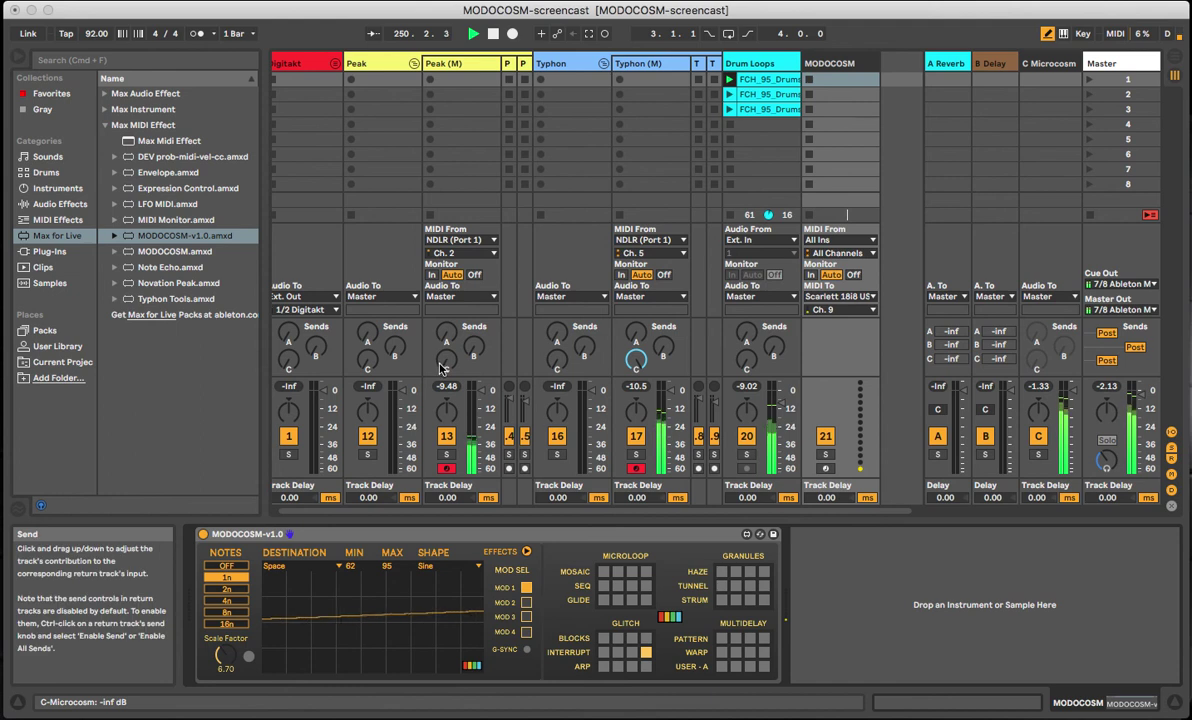
- Raise the Peak (M) send to C Microcosm to -5.0 dB and audition the third and second drum loop clips before relaunching the first
drag(446, 358, 441, 362)
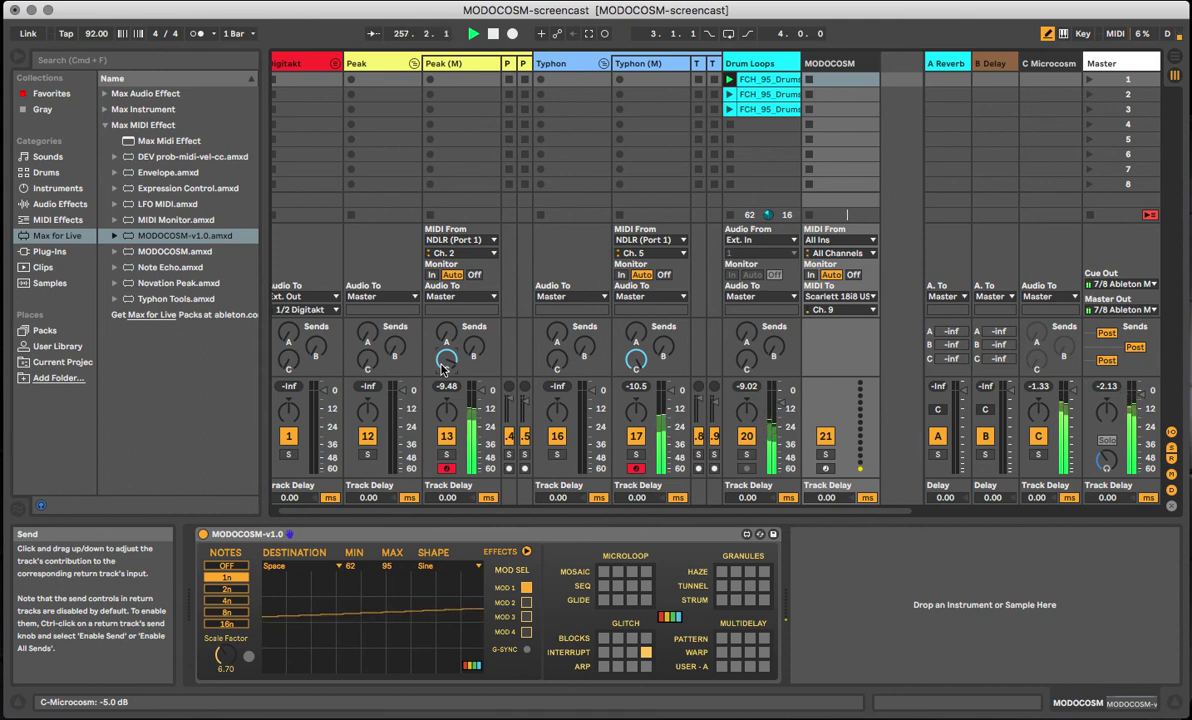
click(729, 110)
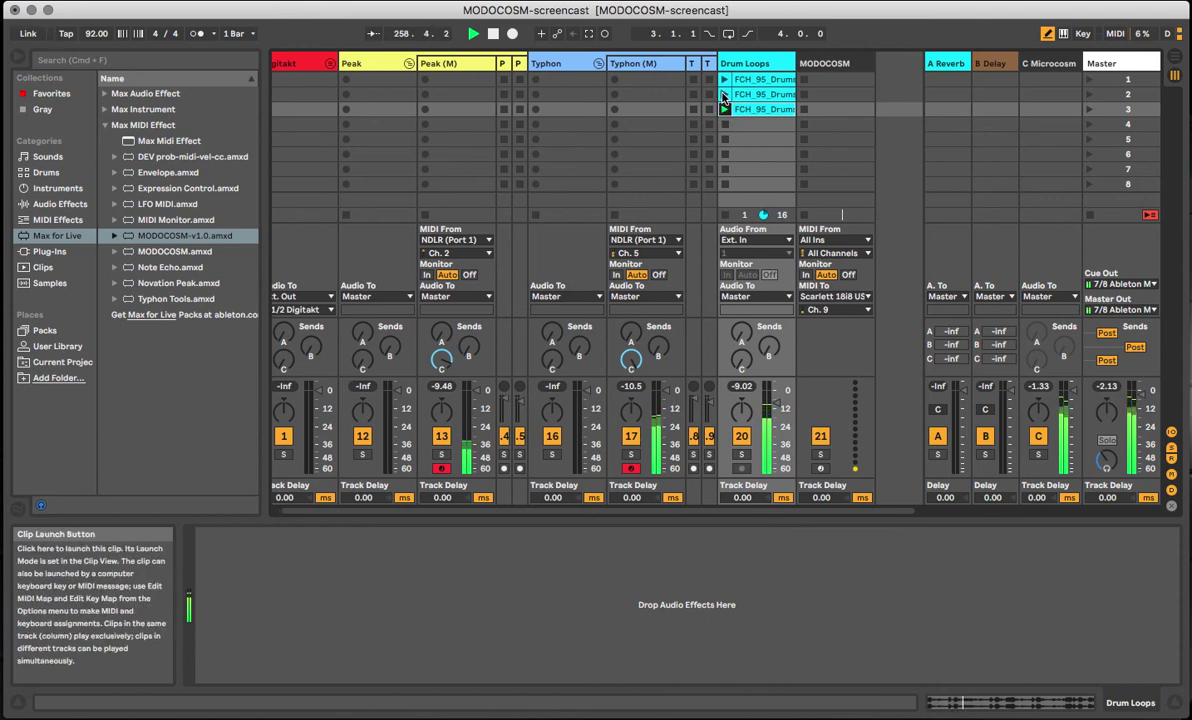
click(727, 95)
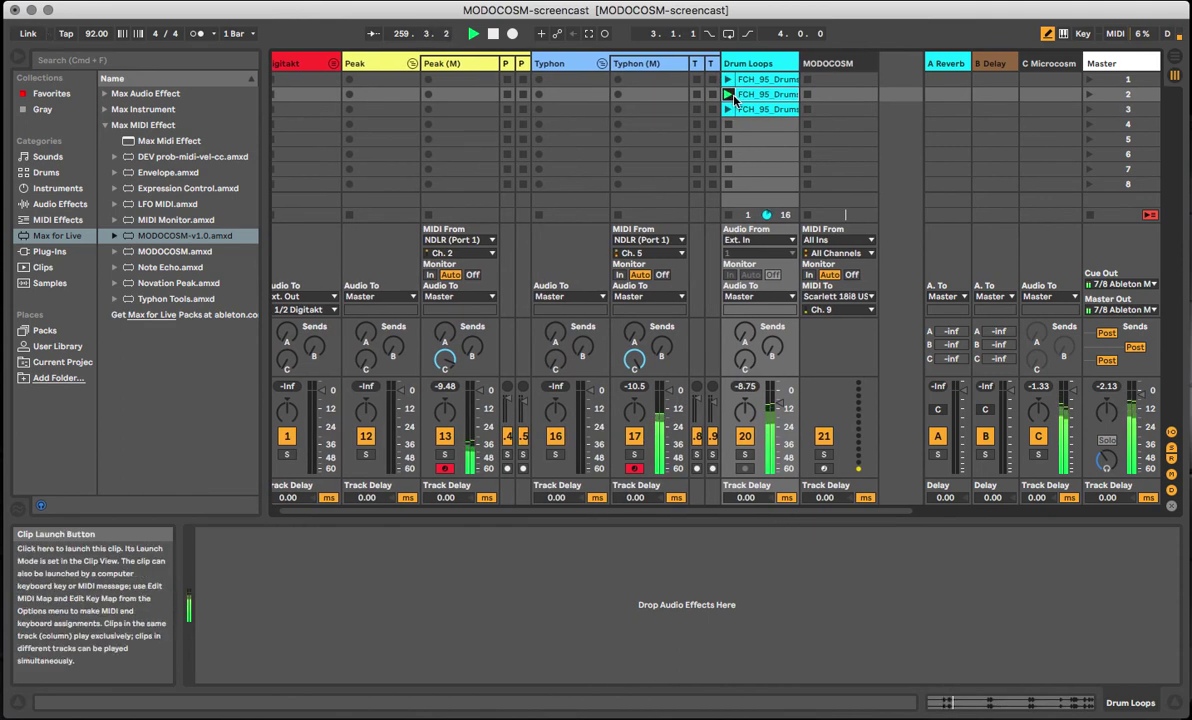
click(731, 110)
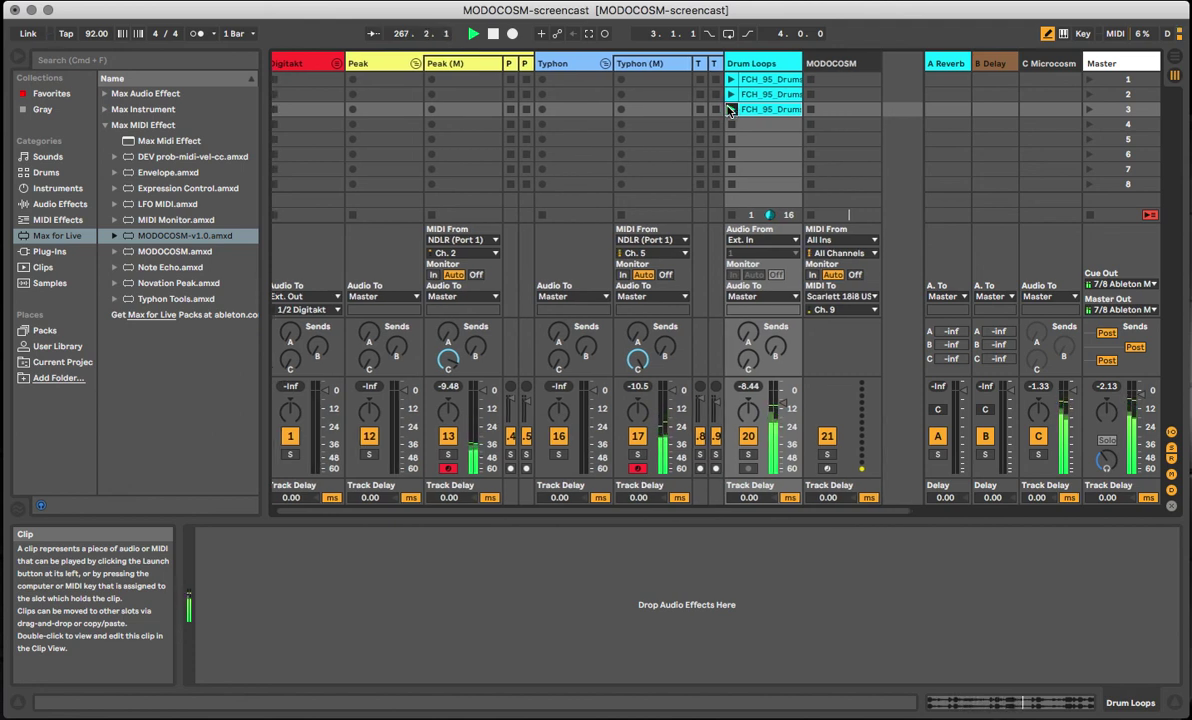
click(731, 109)
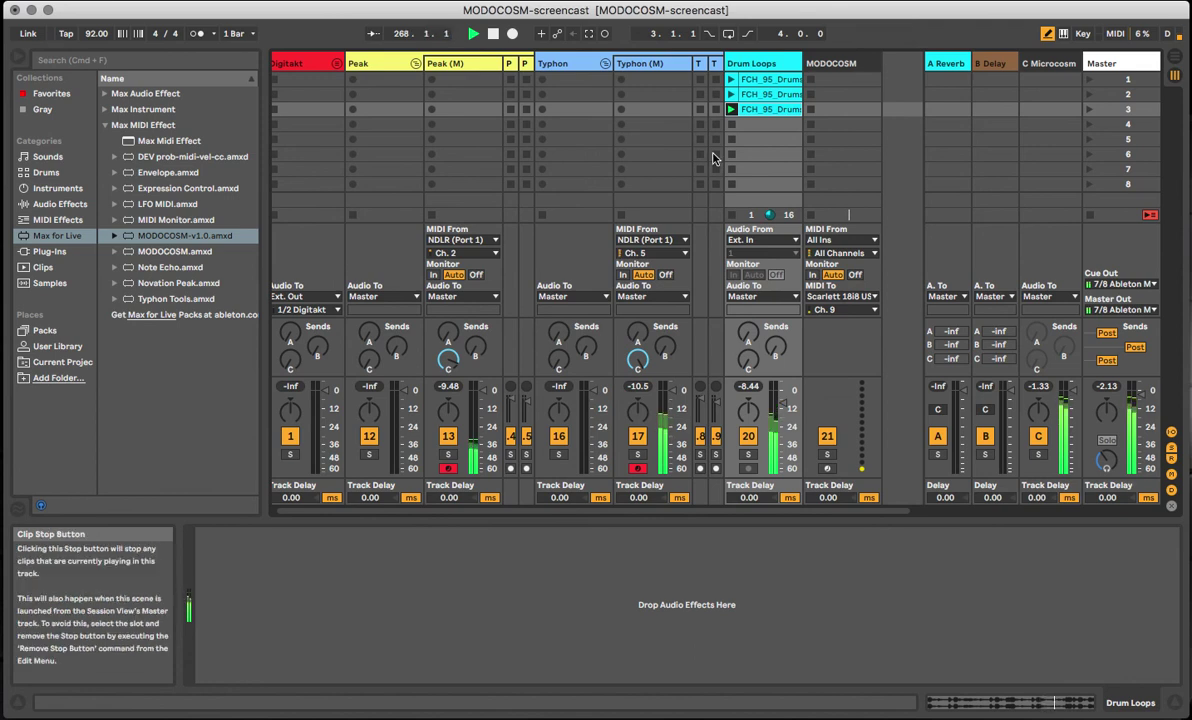
click(731, 79)
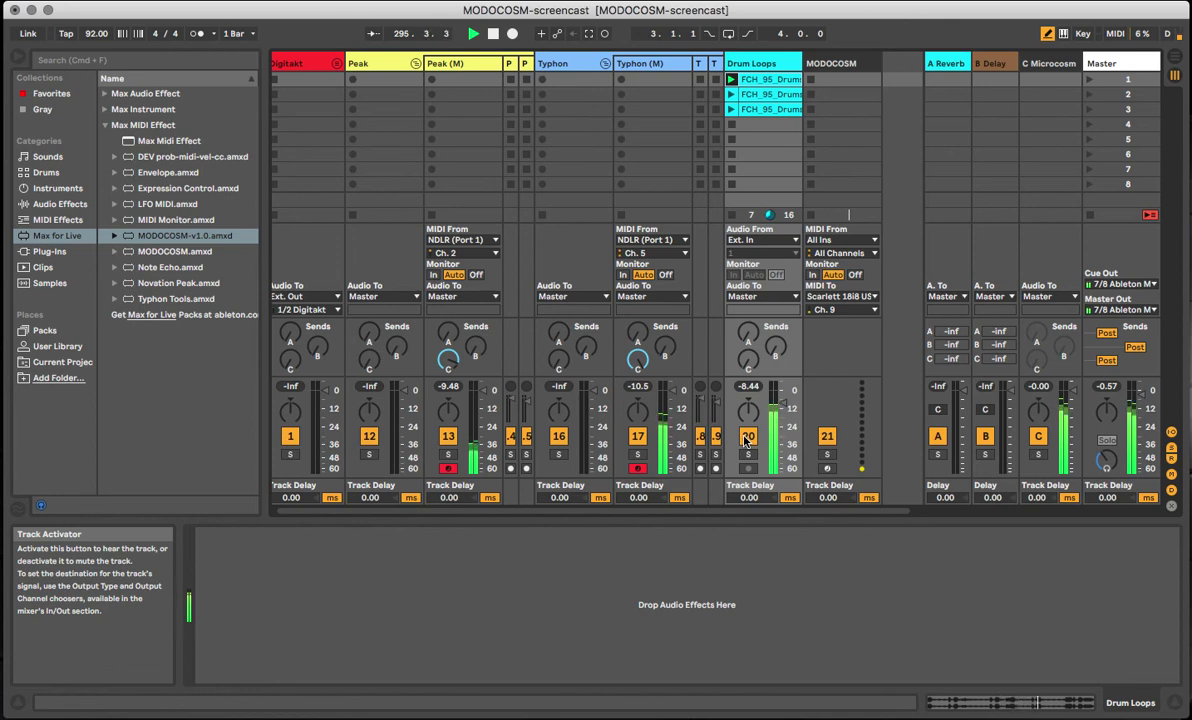
- Mute and reactivate the Drum Loops track, and lower the Peak (M) send to C Microcosm to -inf dB
click(745, 437)
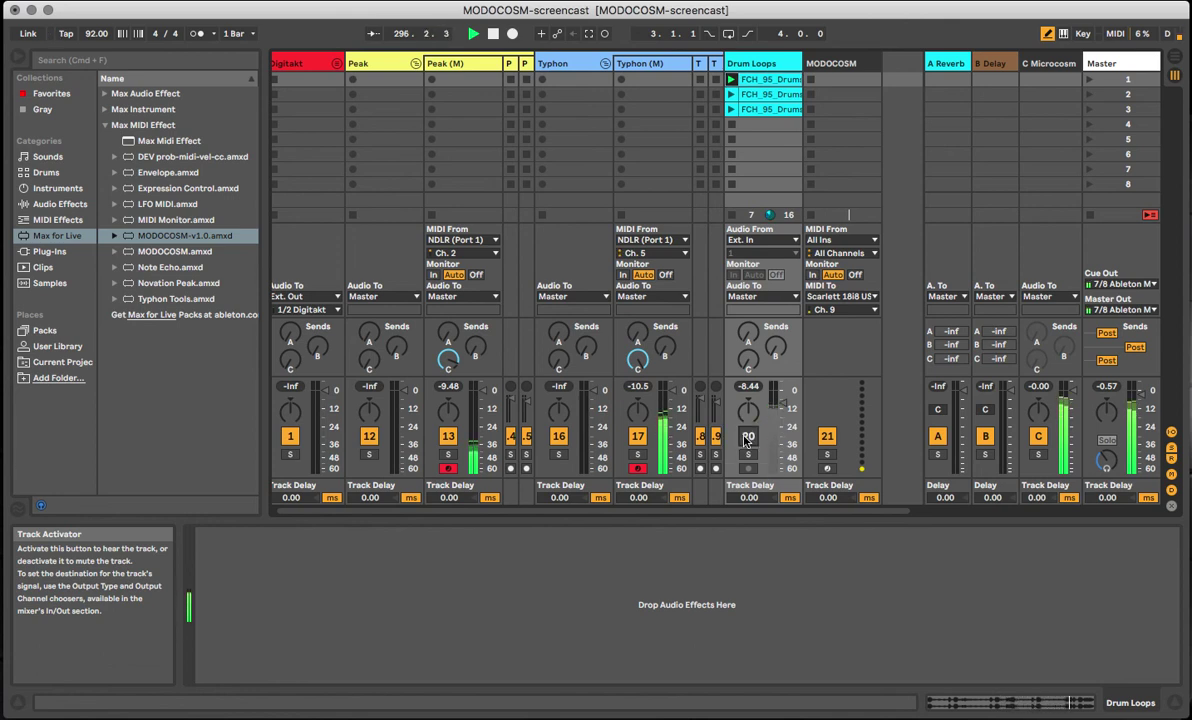
click(745, 437)
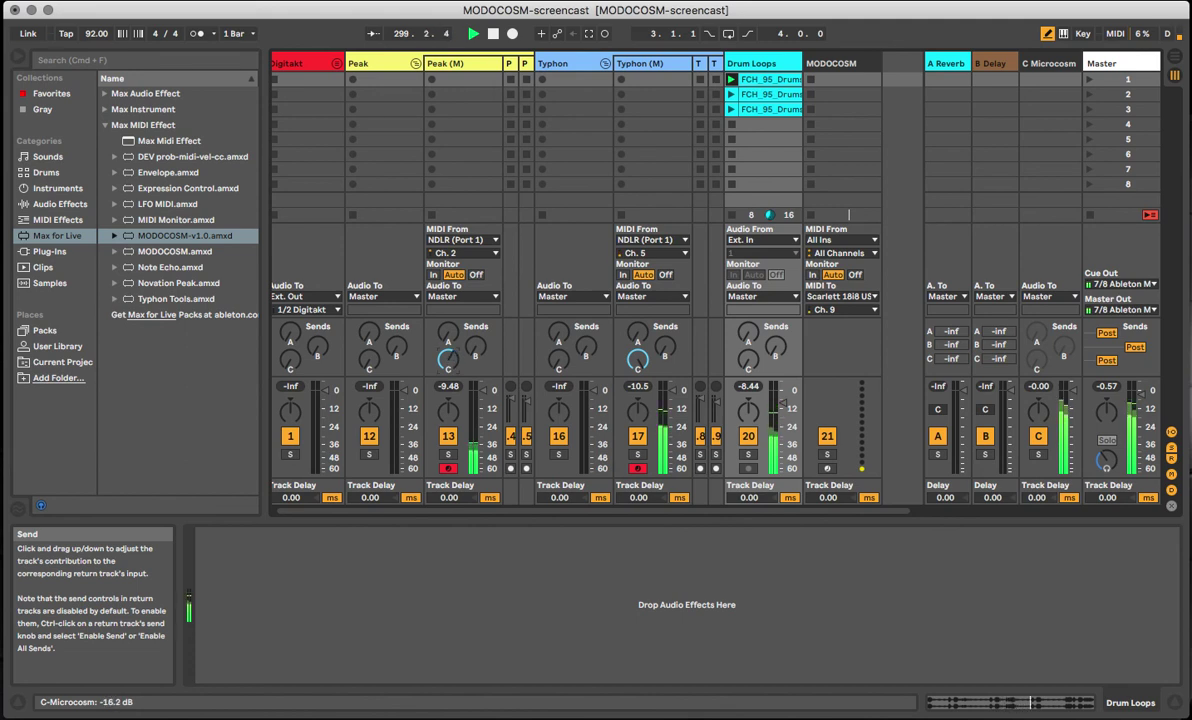
click(748, 437)
drag(637, 358, 637, 392)
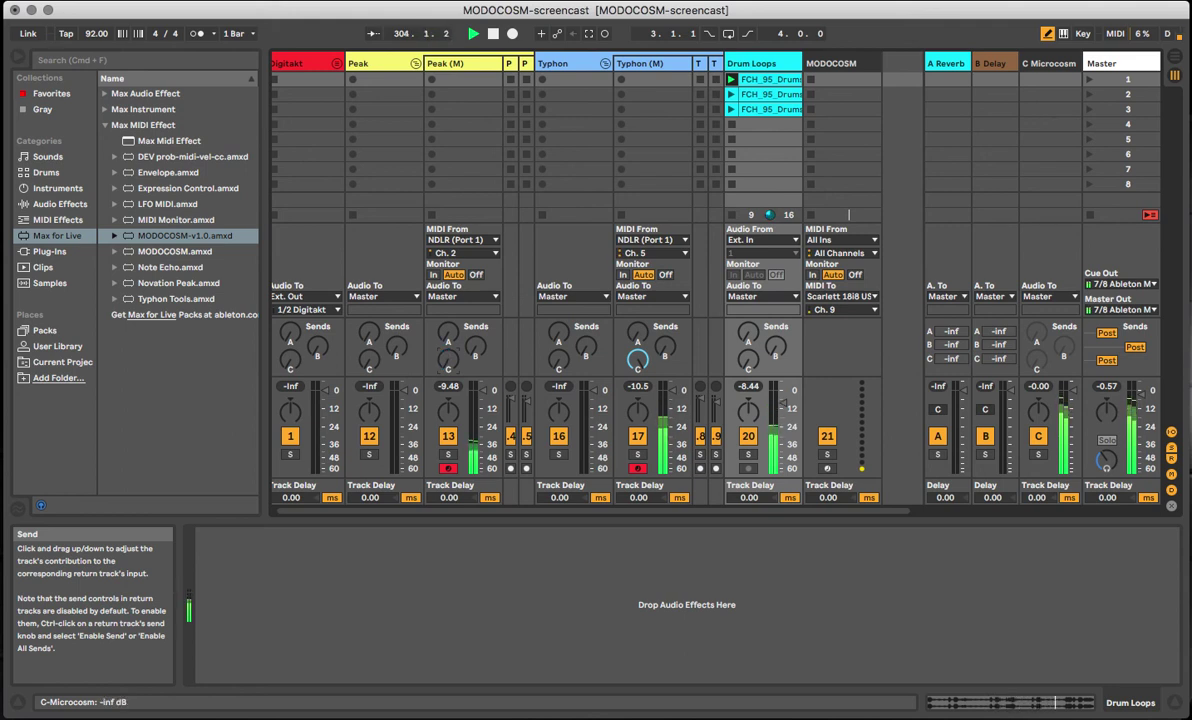
- Mute and reactivate the Typhon (M) track to compare the mix, and mute the Drum Loops track
click(638, 437)
click(638, 437)
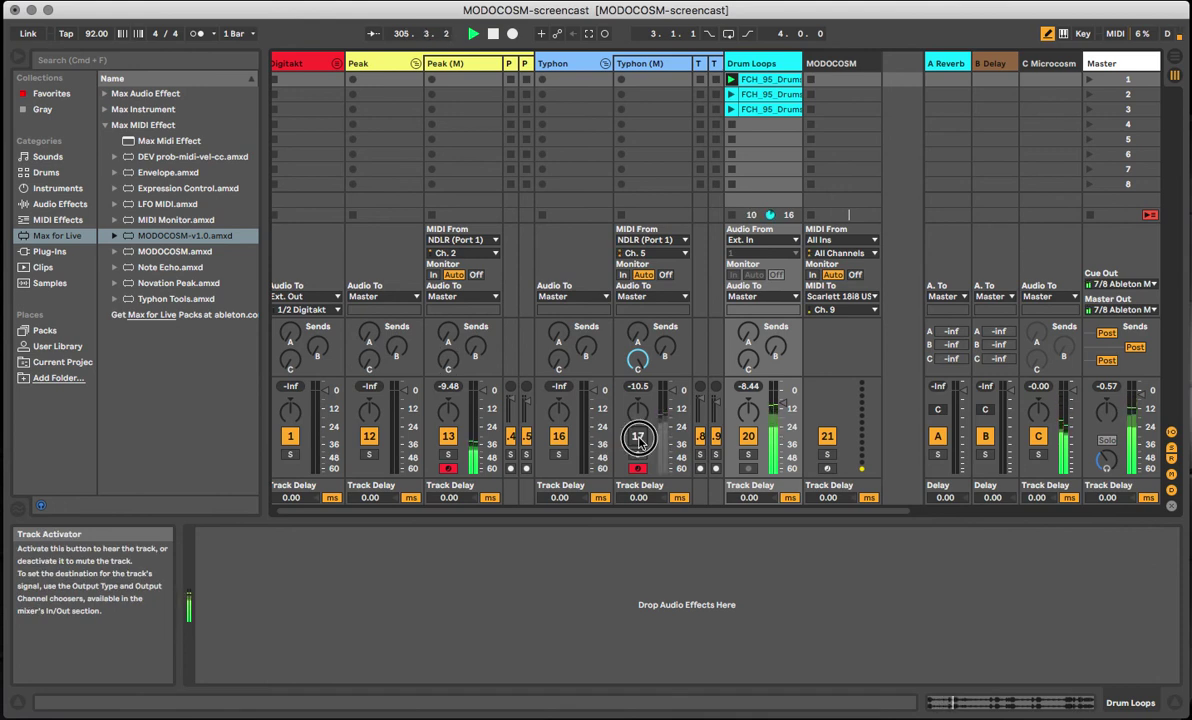
click(639, 441)
click(639, 441)
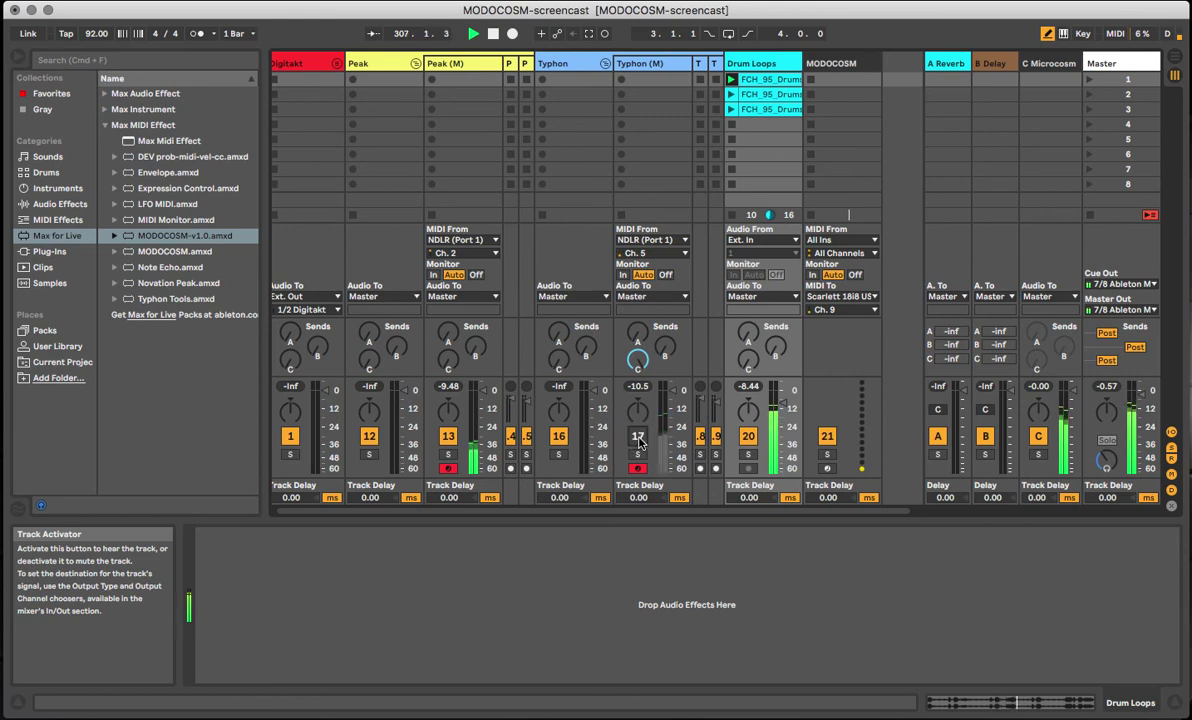
click(639, 438)
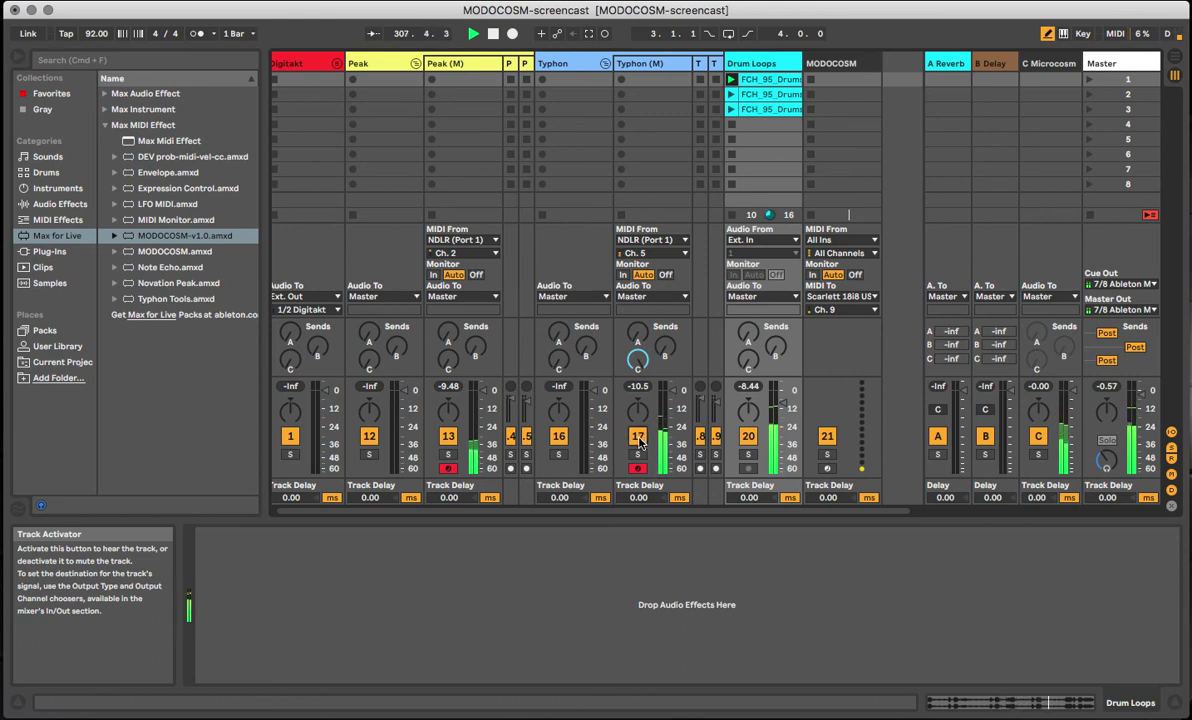
click(750, 440)
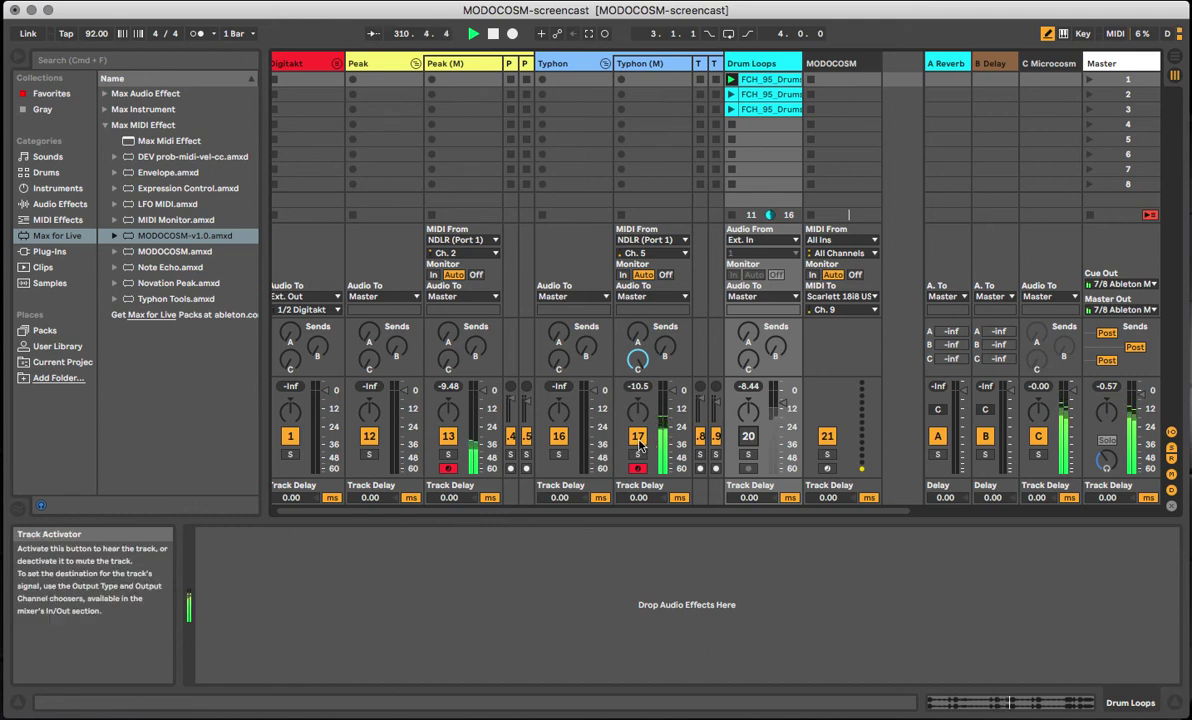
- Widen MOD 1's Space modulation range to 1–127 and set its scale factor to 16.00
click(830, 63)
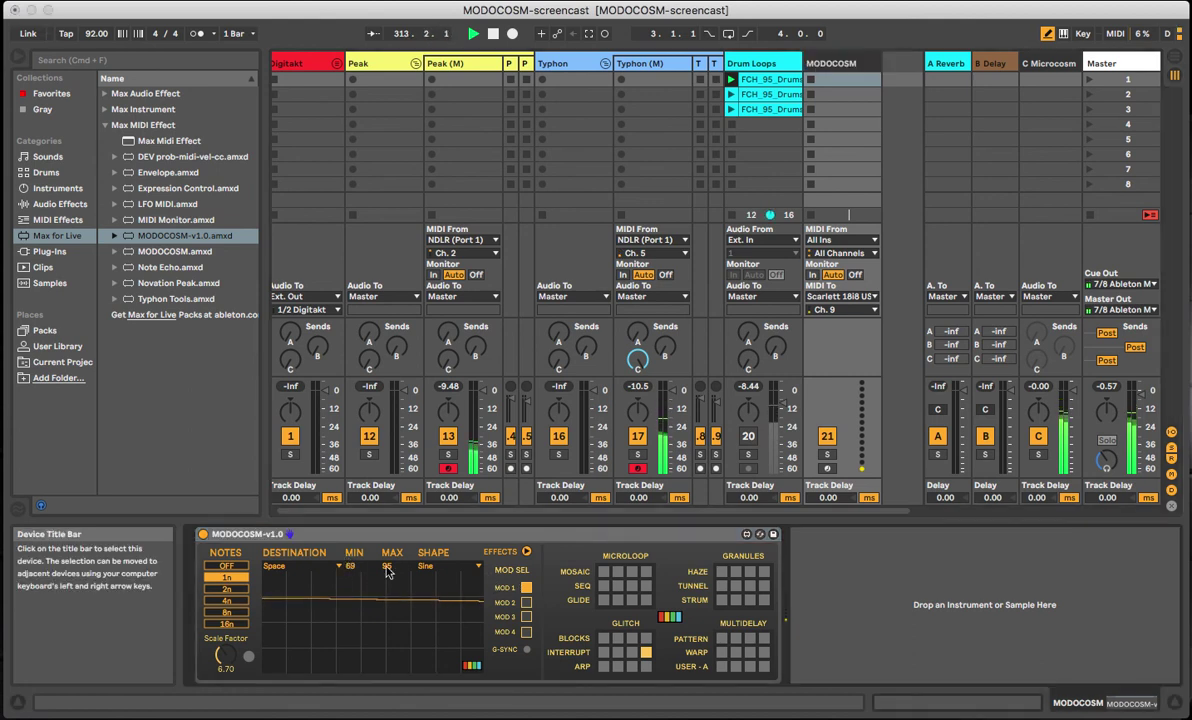
drag(391, 569, 357, 475)
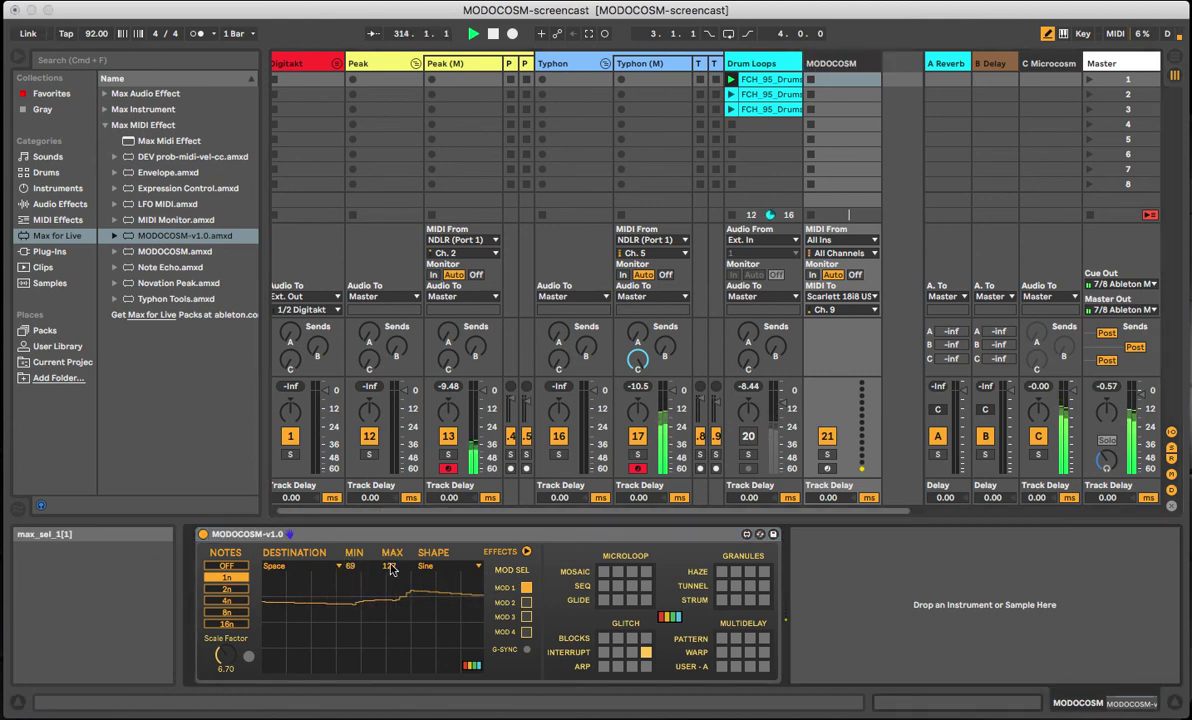
mouse_move(353, 572)
mouse_down()
mouse_move(352, 630)
mouse_move(351, 571)
mouse_up()
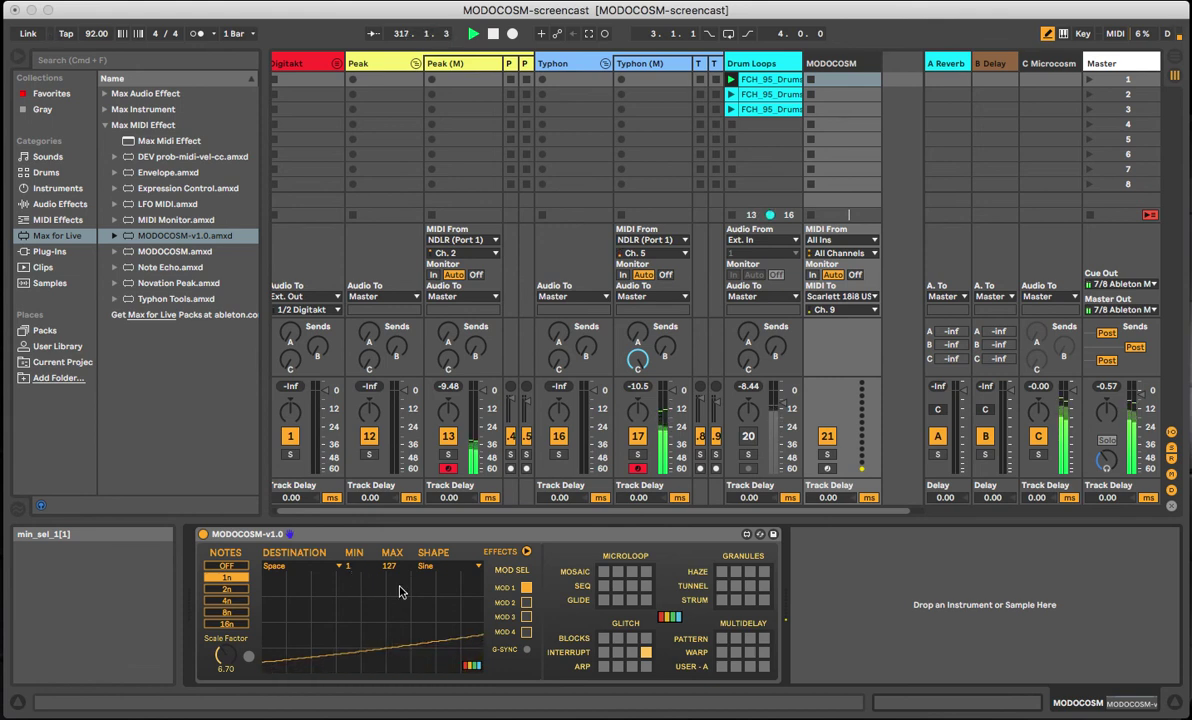
drag(255, 655, 220, 604)
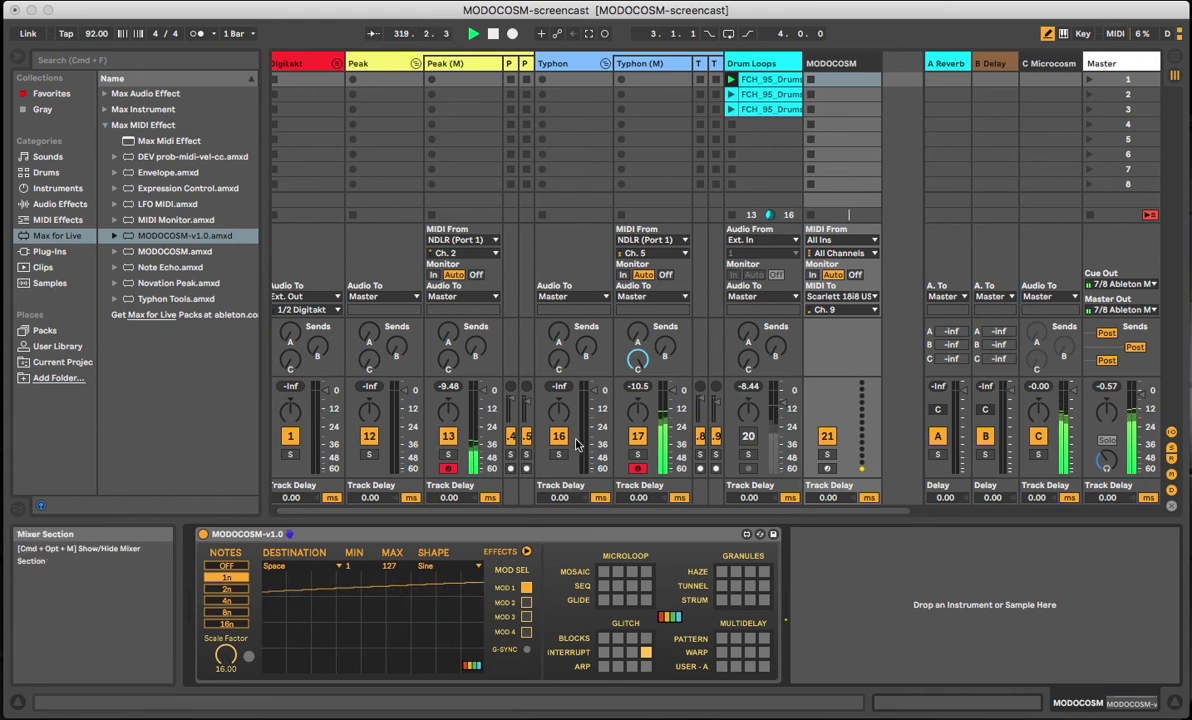
- Raise the Peak (M) send to C Microcosm and stop playback
drag(448, 362, 448, 340)
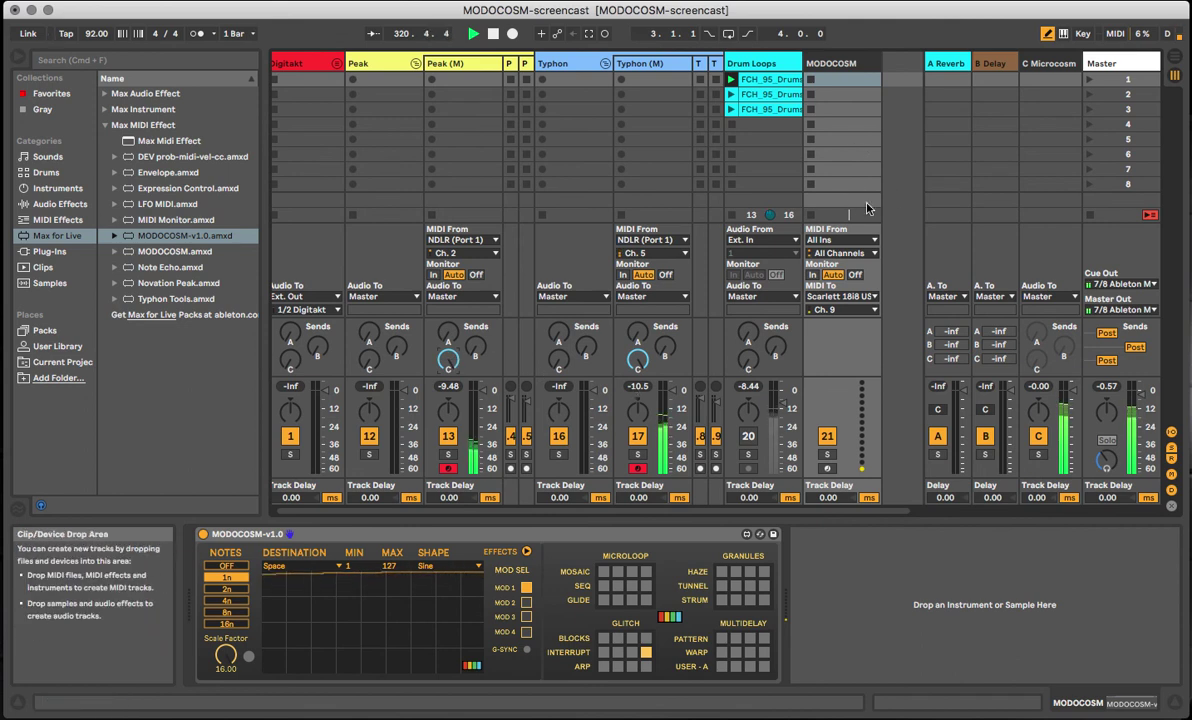
click(494, 36)
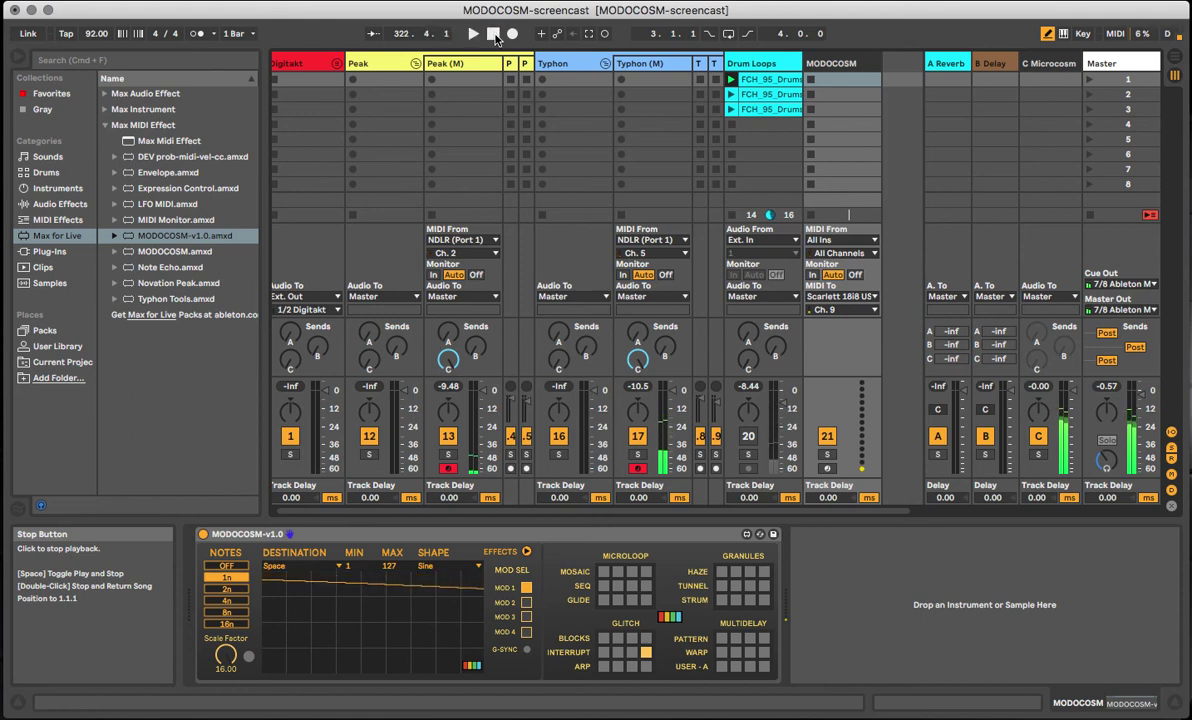